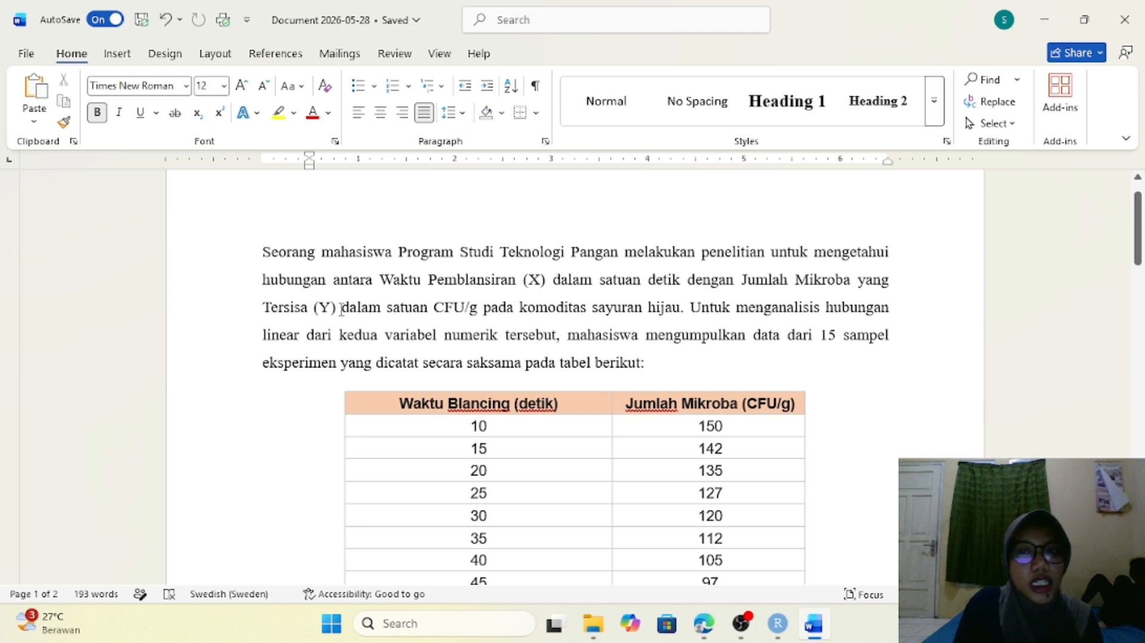
# Step: Review the blanching-time and microbe-count assignment, including its data table, the two Pearson correlation tasks, the hypotheses and the blank results list
pyautogui.scroll(-3, 499, 360)
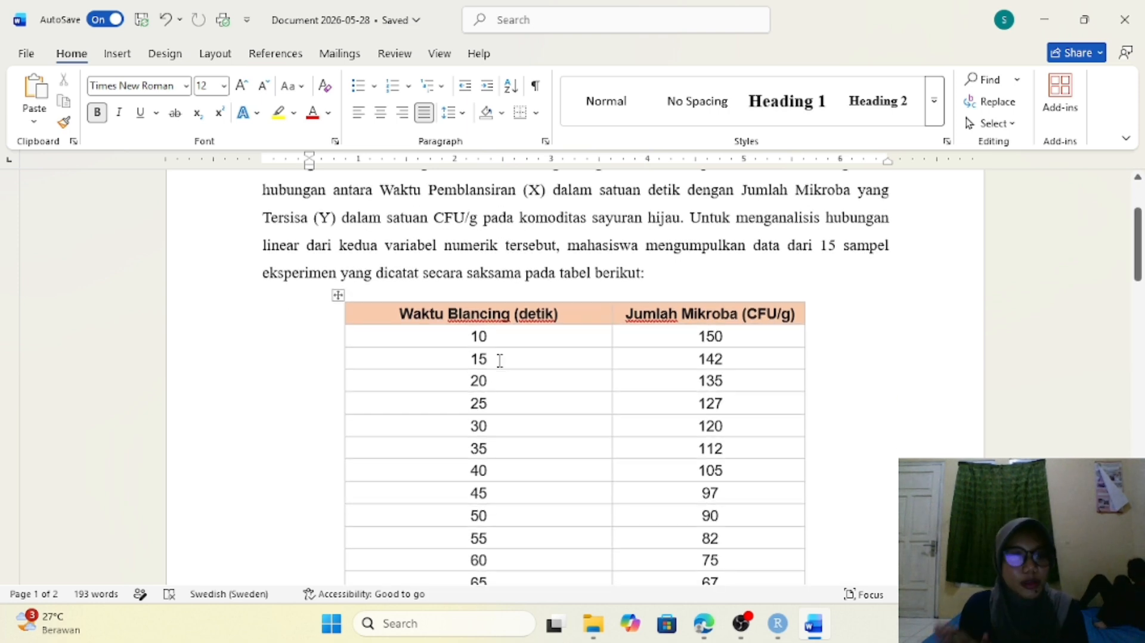
pyautogui.scroll(-4, 499, 360)
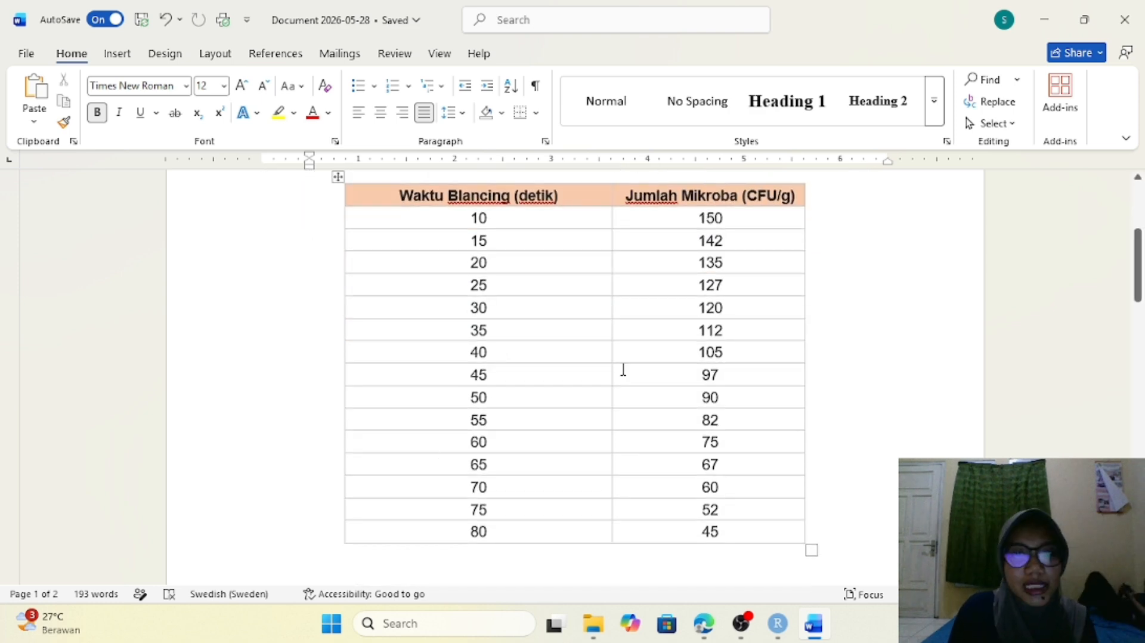
pyautogui.scroll(-10, 621, 370)
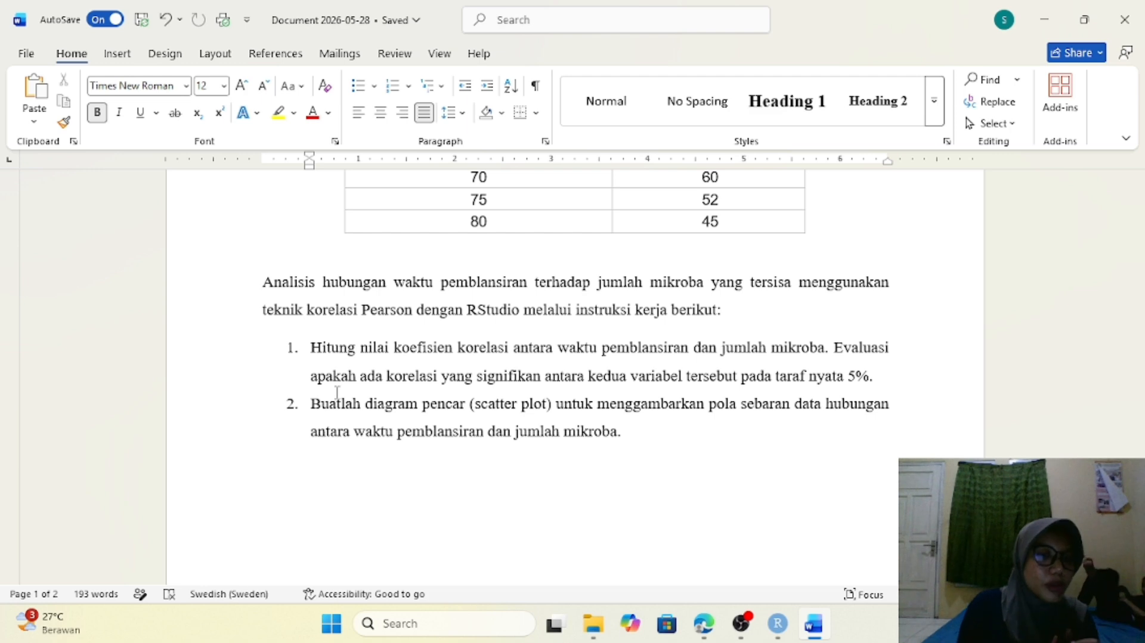
pyautogui.scroll(-8, 337, 392)
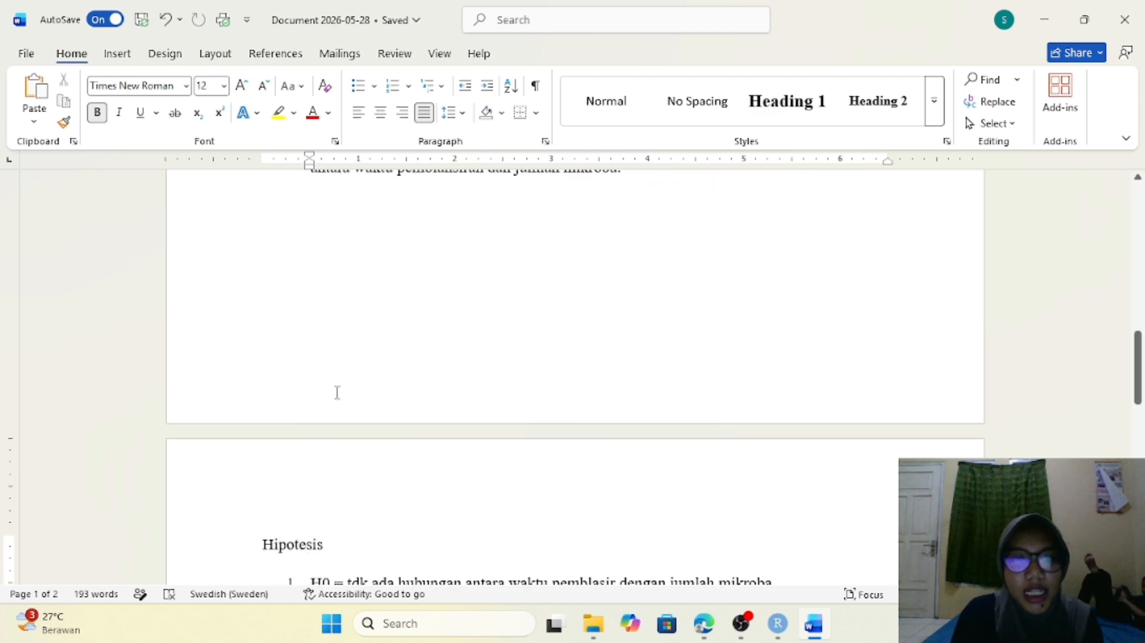
pyautogui.scroll(-1, 337, 392)
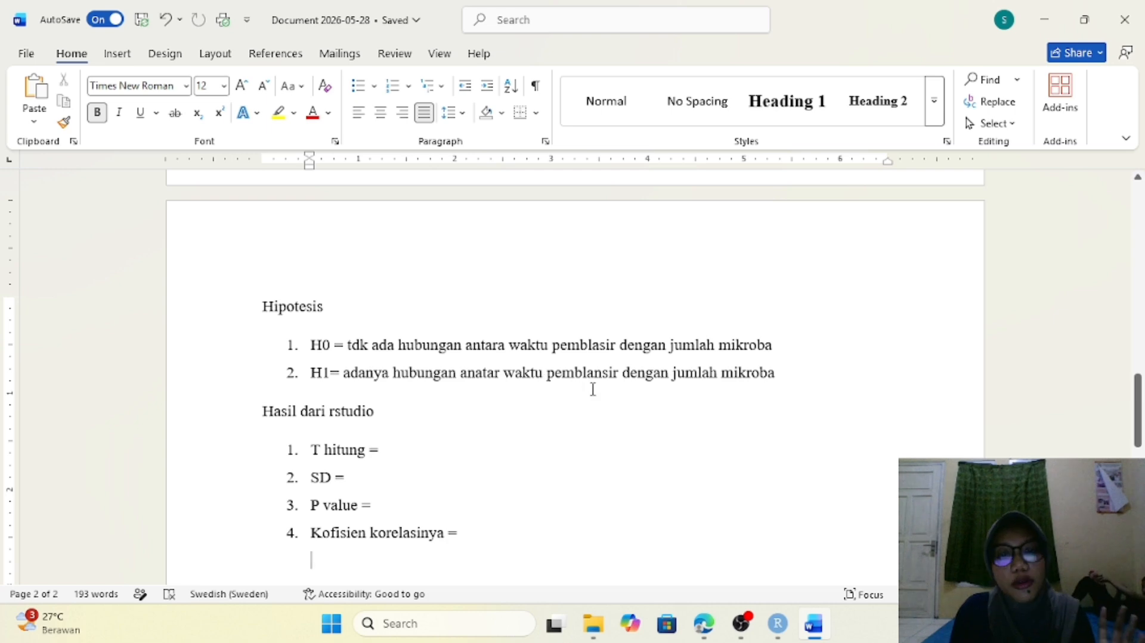
pyautogui.scroll(15, 770, 476)
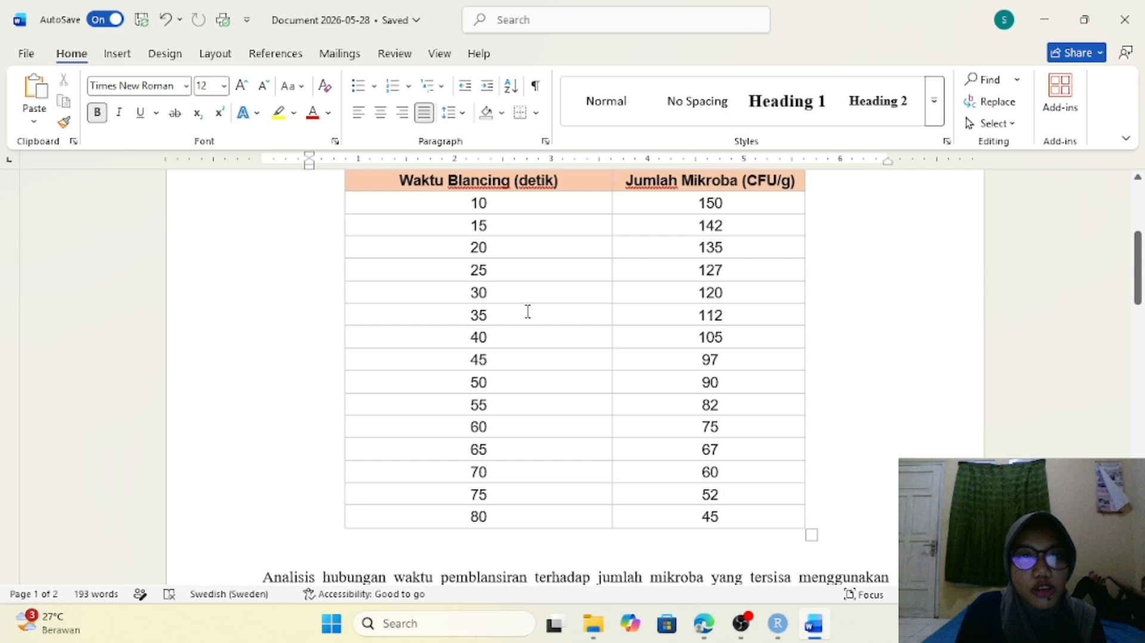
# Step: Switch to the main RStudio window and look over the imported blanching-time and microbe-count dataset
pyautogui.moveTo(777, 636)
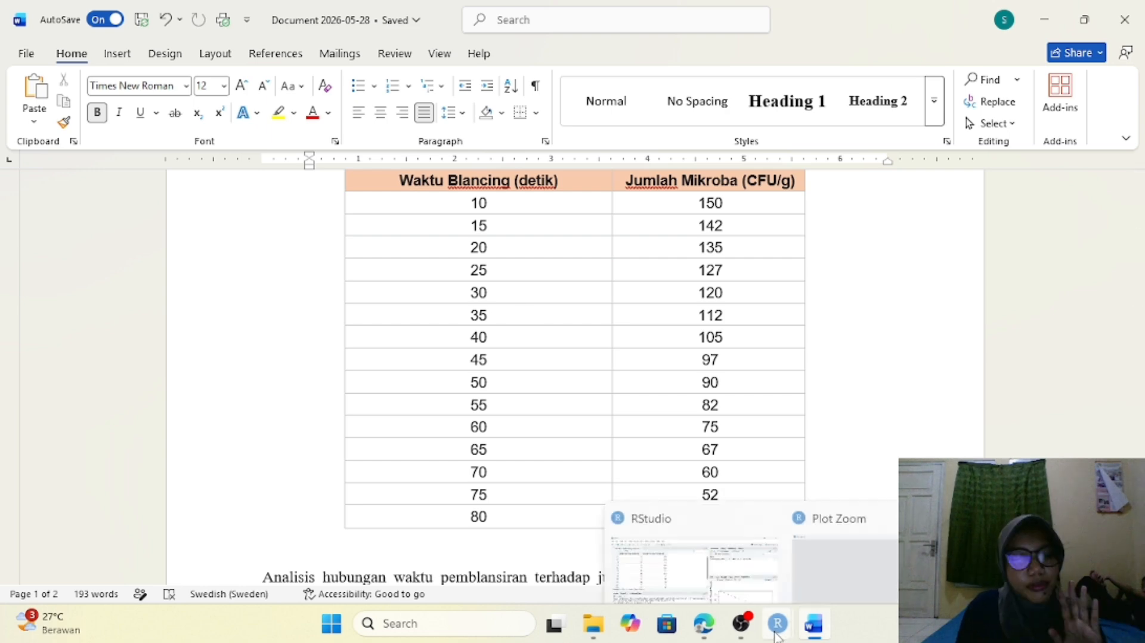
pyautogui.click(692, 563)
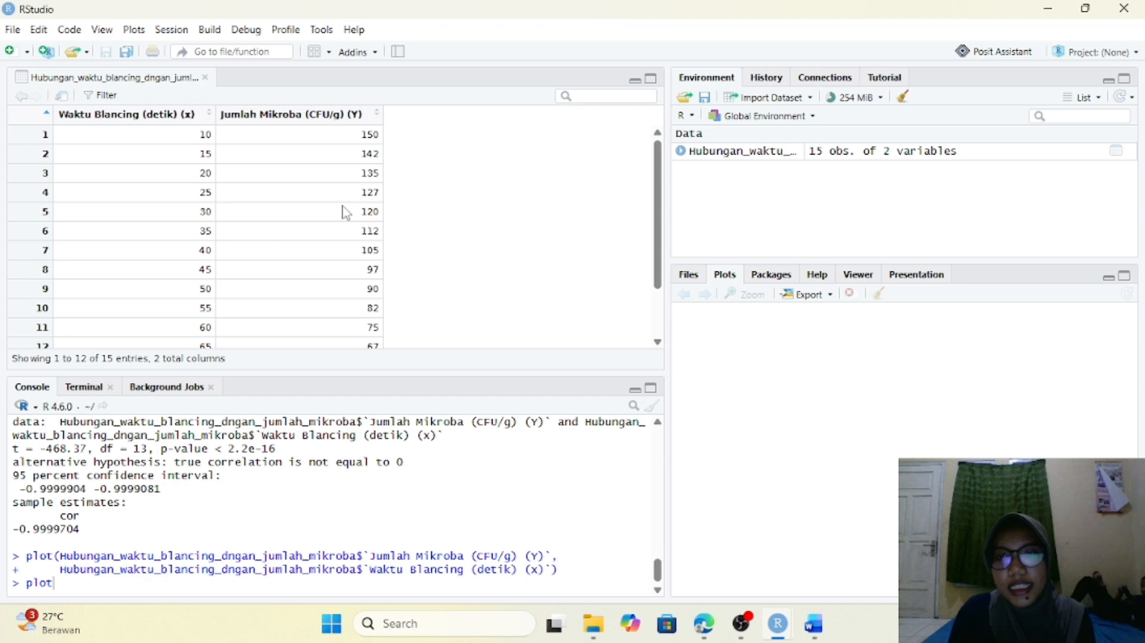
pyautogui.scroll(-2, 241, 199)
pyautogui.scroll(2, 242, 199)
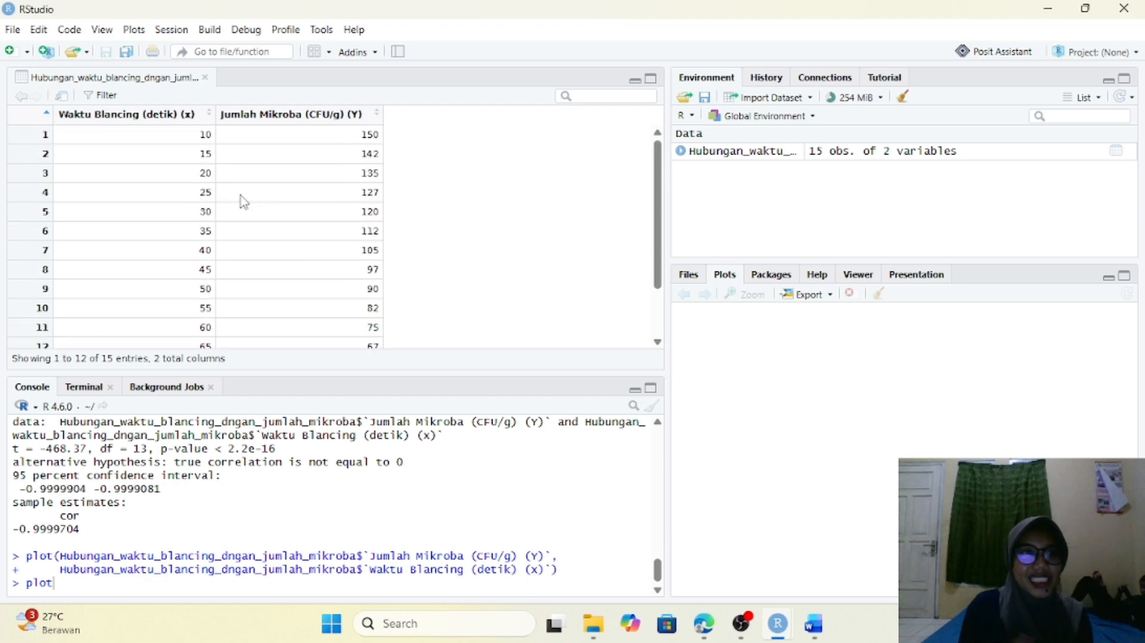
# Step: Create a new R script and head it with the comment #KORELASI
pyautogui.click(13, 30)
pyautogui.moveTo(149, 62)
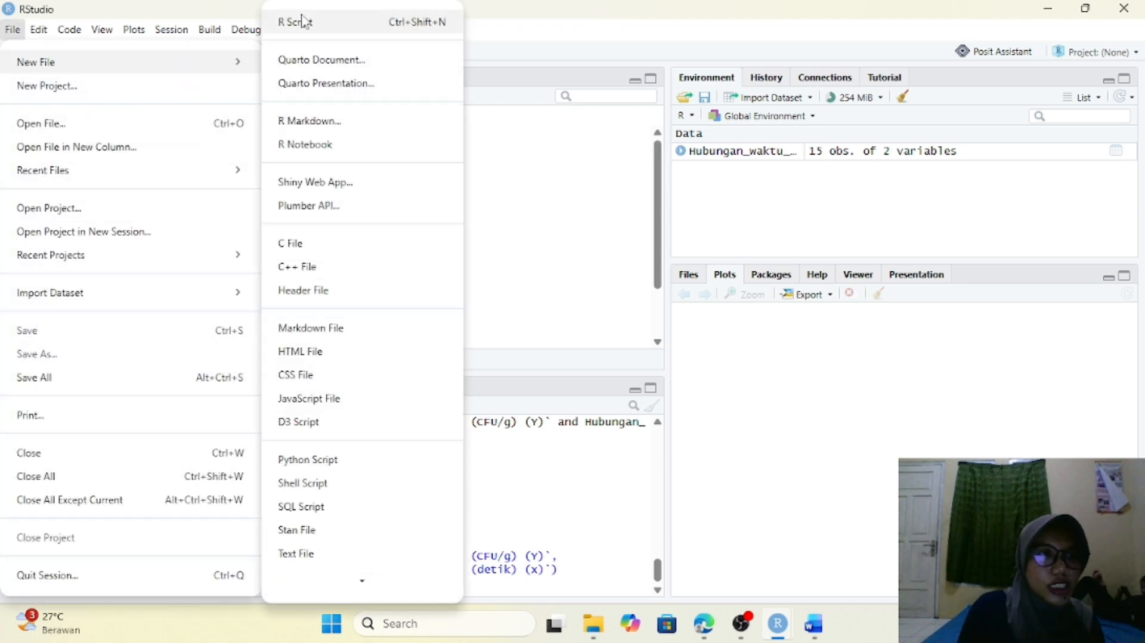
pyautogui.click(301, 21)
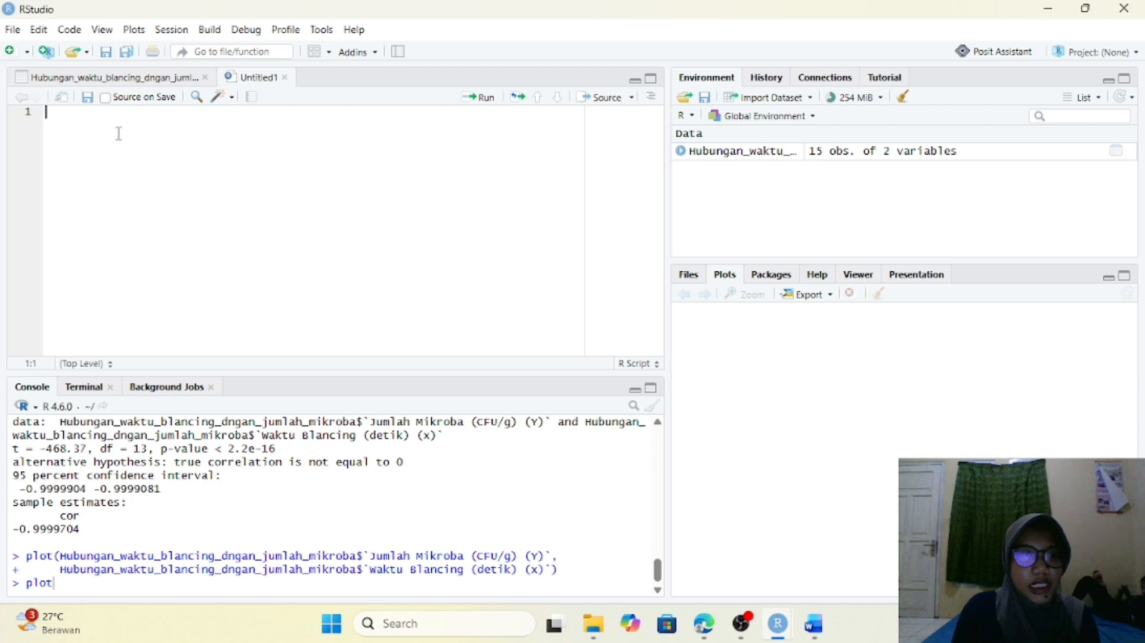
pyautogui.write('#')
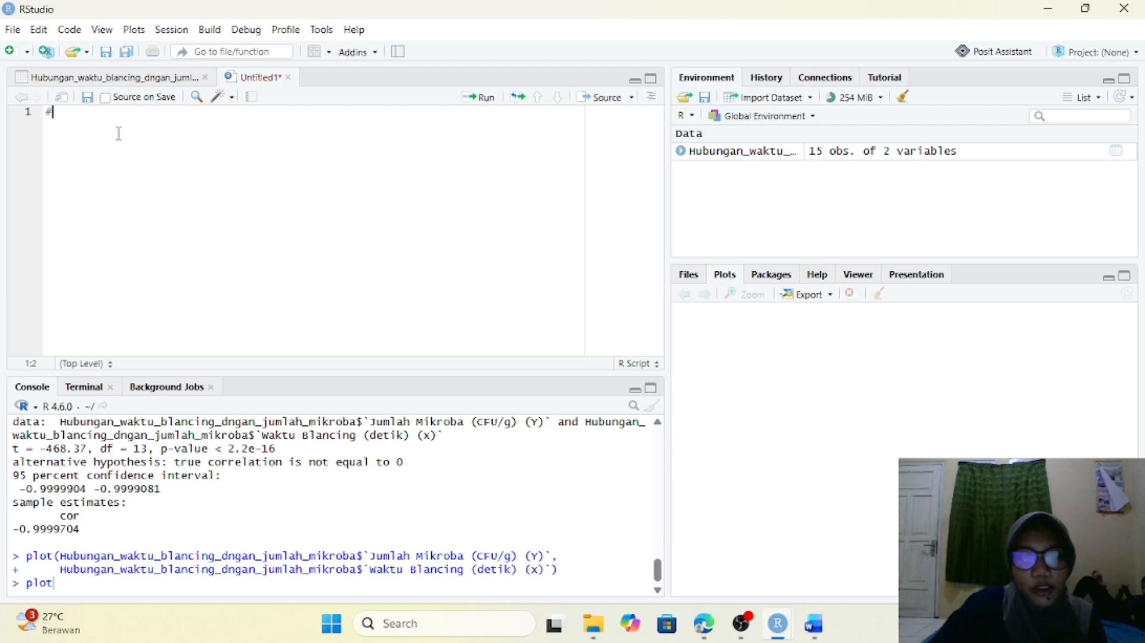
pyautogui.write('KOREL')
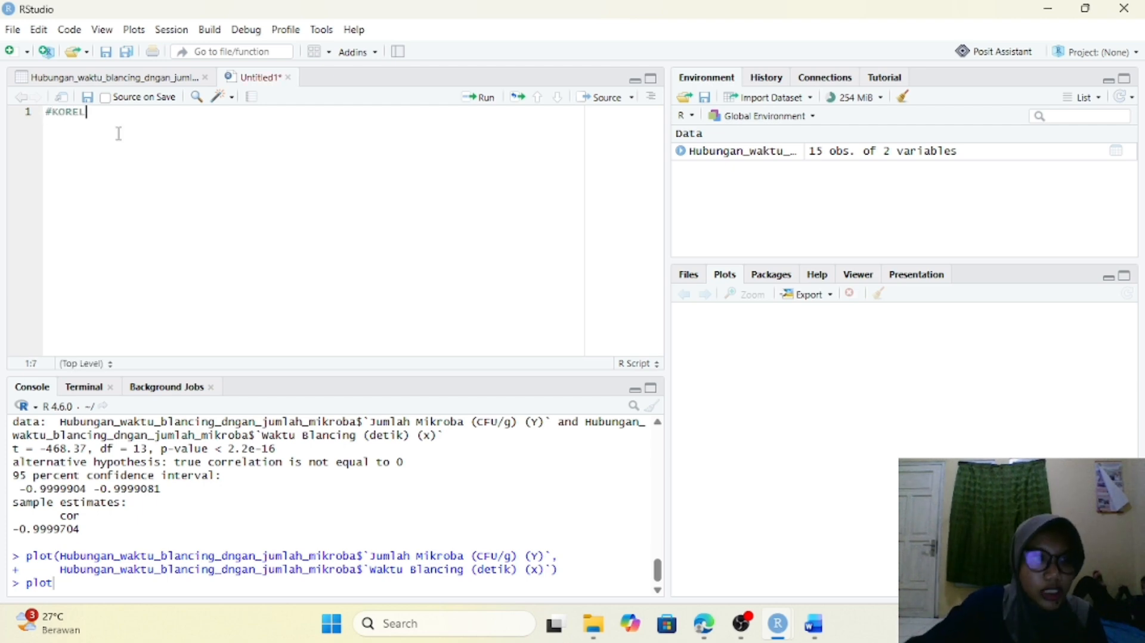
pyautogui.write('ASI')
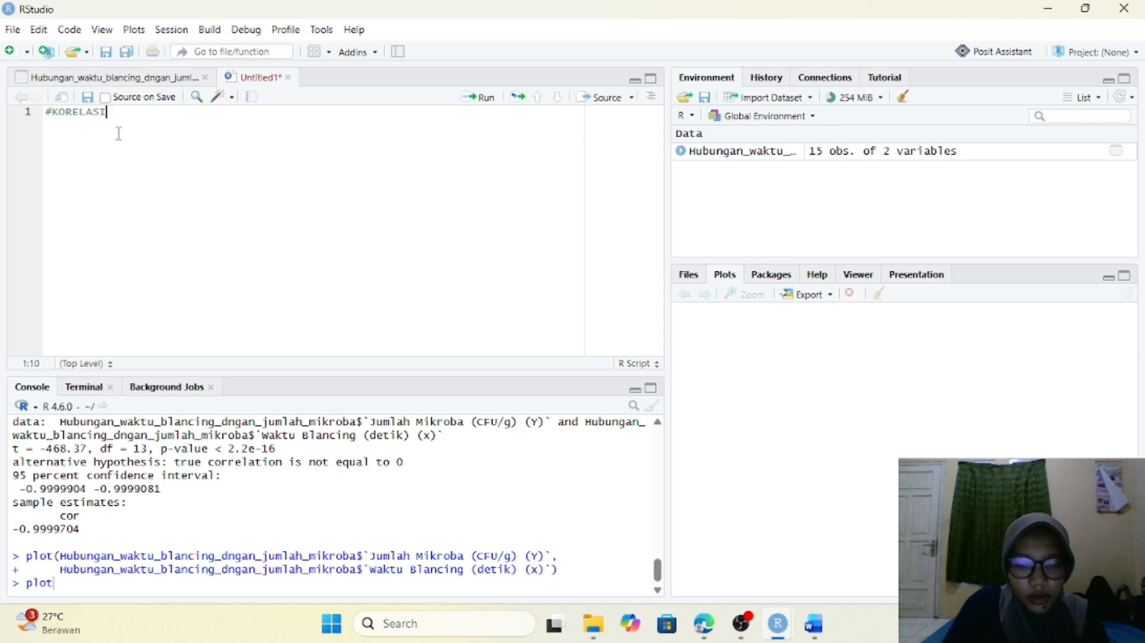
pyautogui.press('Return')
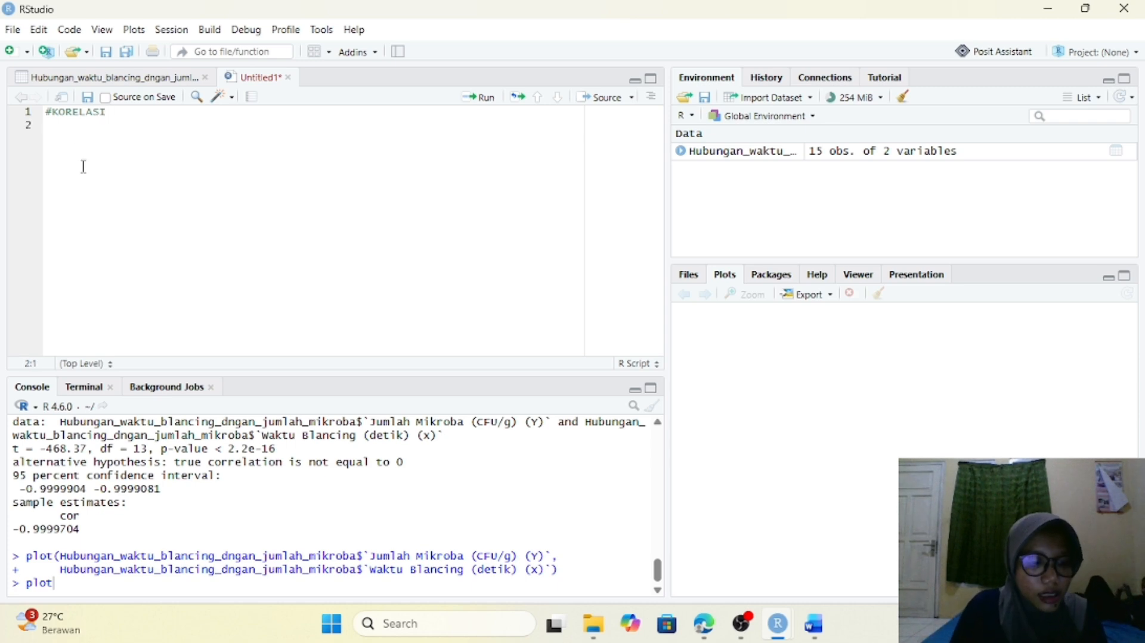
# Step: Add the line install.packages("TeachingDemos") below the comment in the script
pyautogui.write('intal')
pyautogui.press('BackSpace')
pyautogui.press('BackSpace')
pyautogui.press('BackSpace')
pyautogui.write('sta')
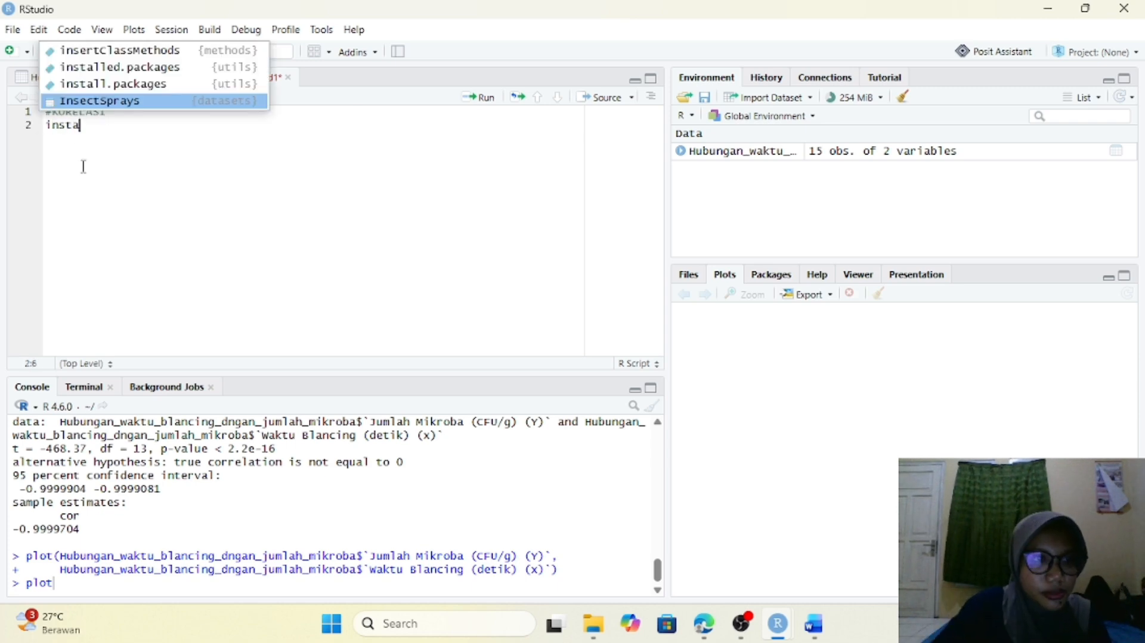
pyautogui.click(138, 89)
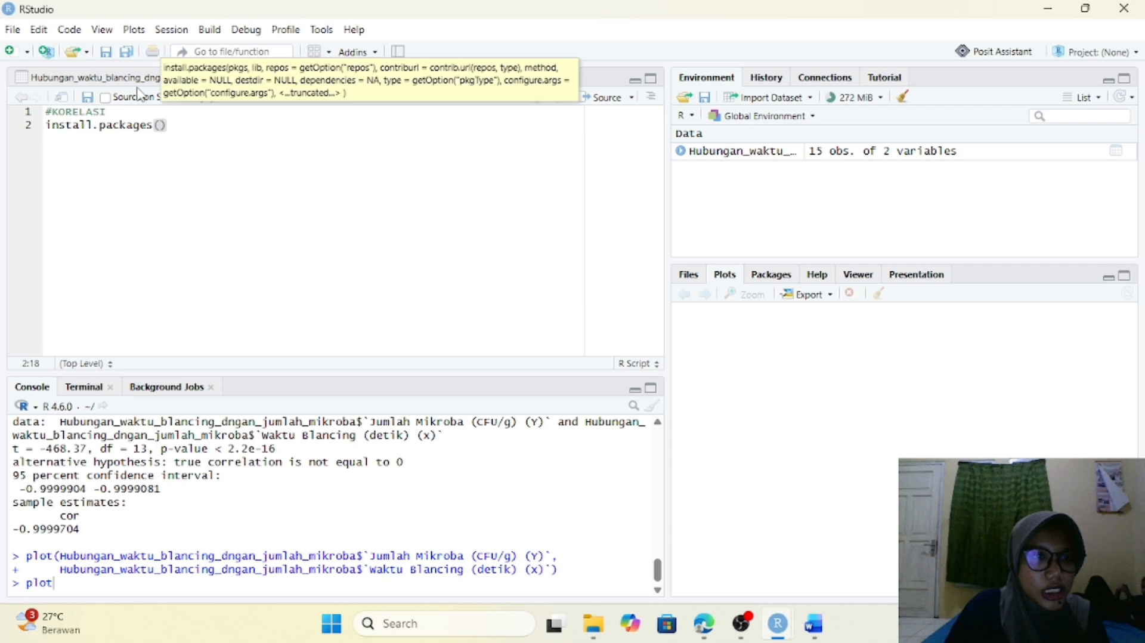
pyautogui.write('"')
pyautogui.write('Teachi')
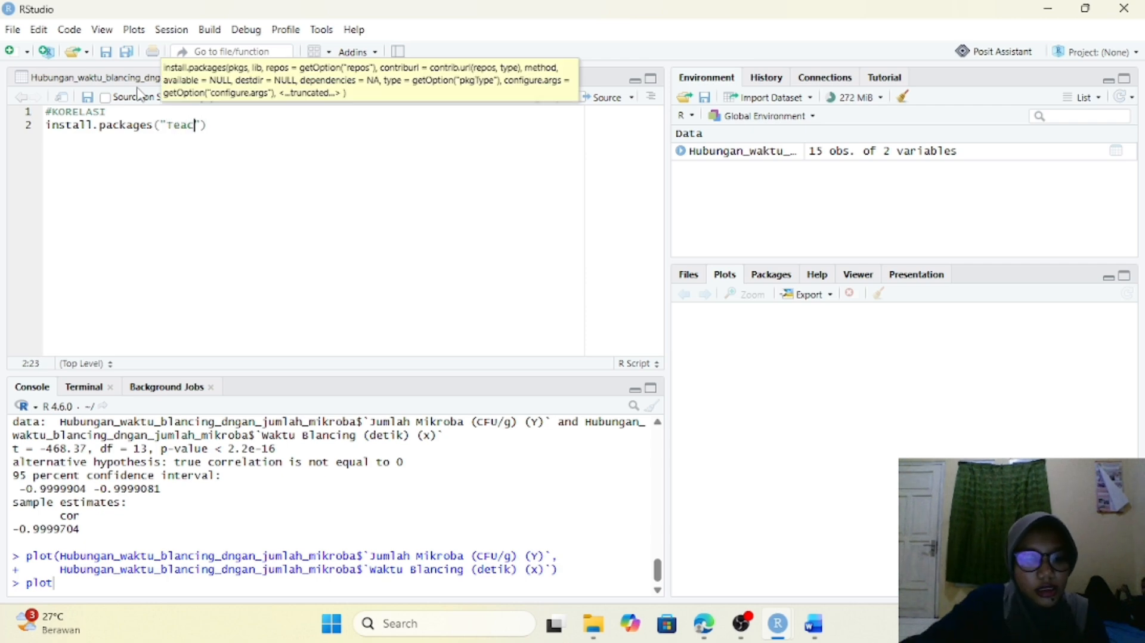
pyautogui.write('ngD')
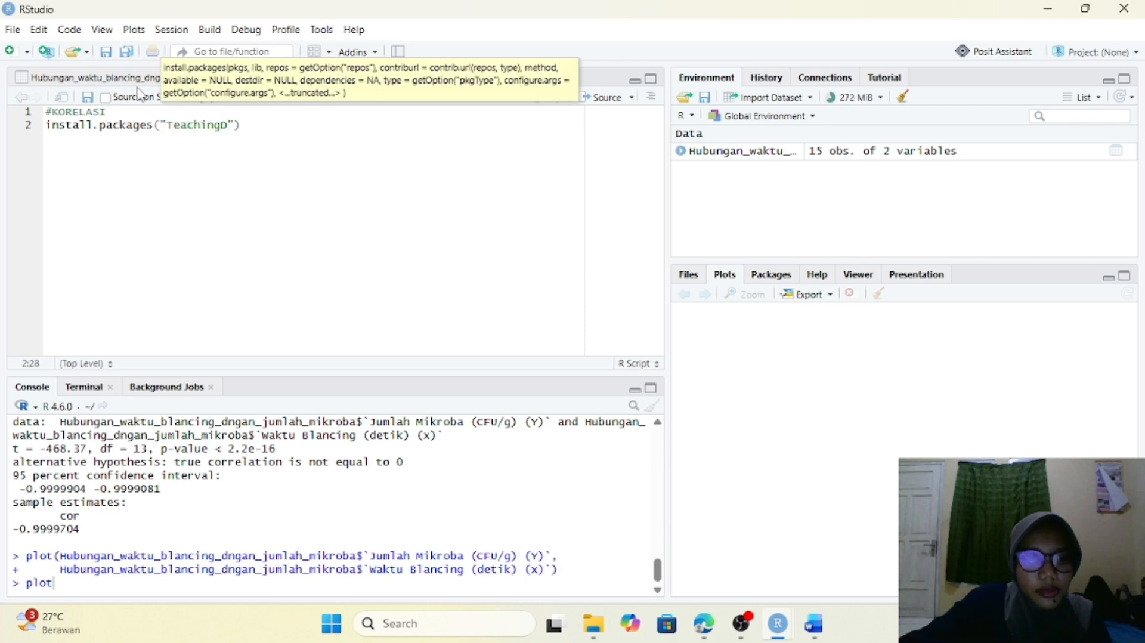
pyautogui.write('EMO')
pyautogui.press('BackSpace')
pyautogui.press('BackSpace')
pyautogui.press('BackSpace')
pyautogui.press('BackSpace')
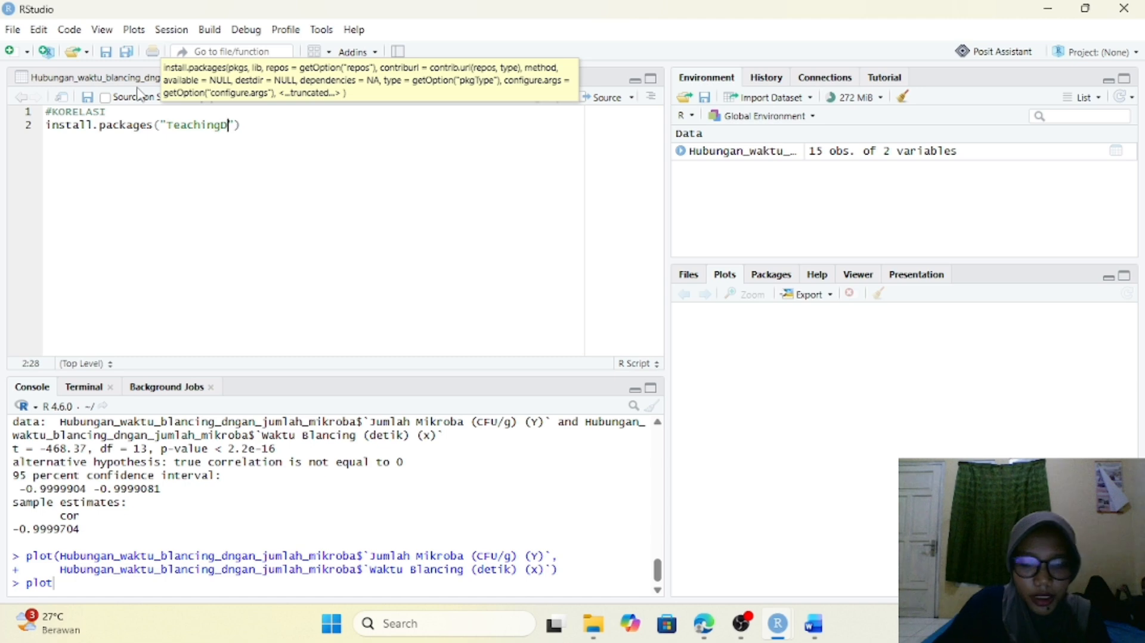
pyautogui.write('Demos')
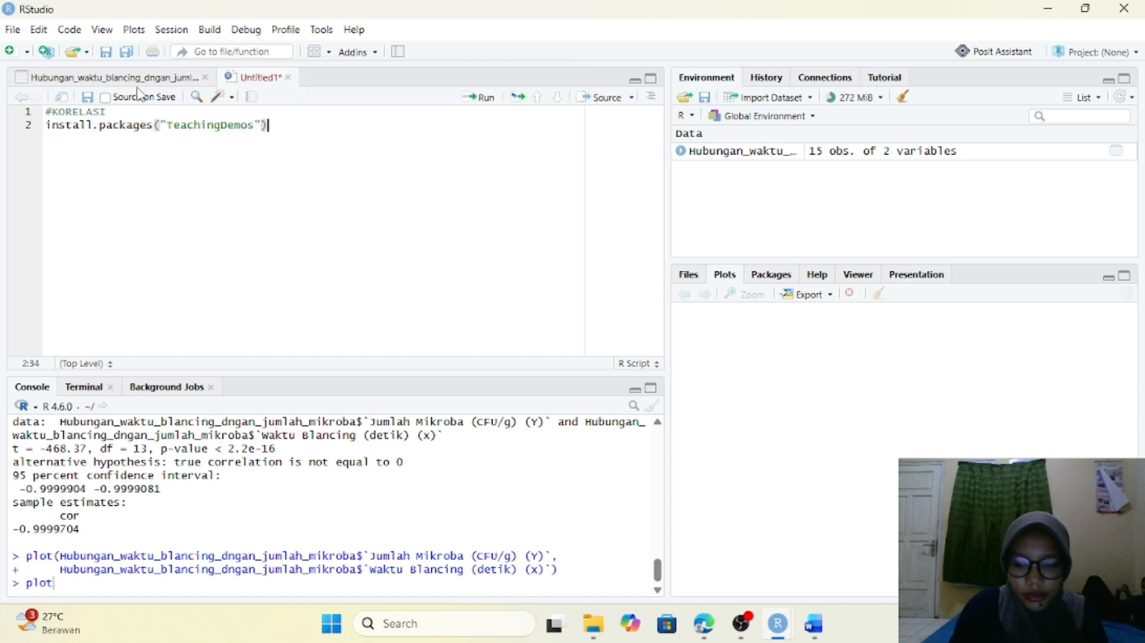
# Step: Add the line library(TeachingDemos) below the package installation line
pyautogui.press('Return')
pyautogui.write('libar')
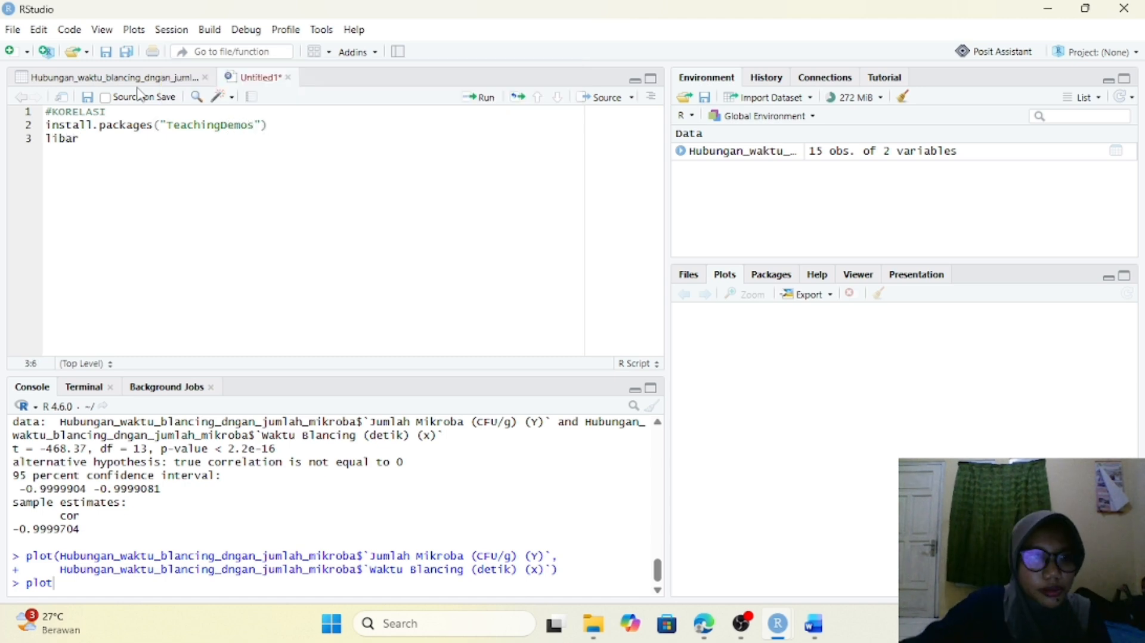
pyautogui.press('BackSpace')
pyautogui.press('BackSpace')
pyautogui.press('BackSpace')
pyautogui.press('BackSpace')
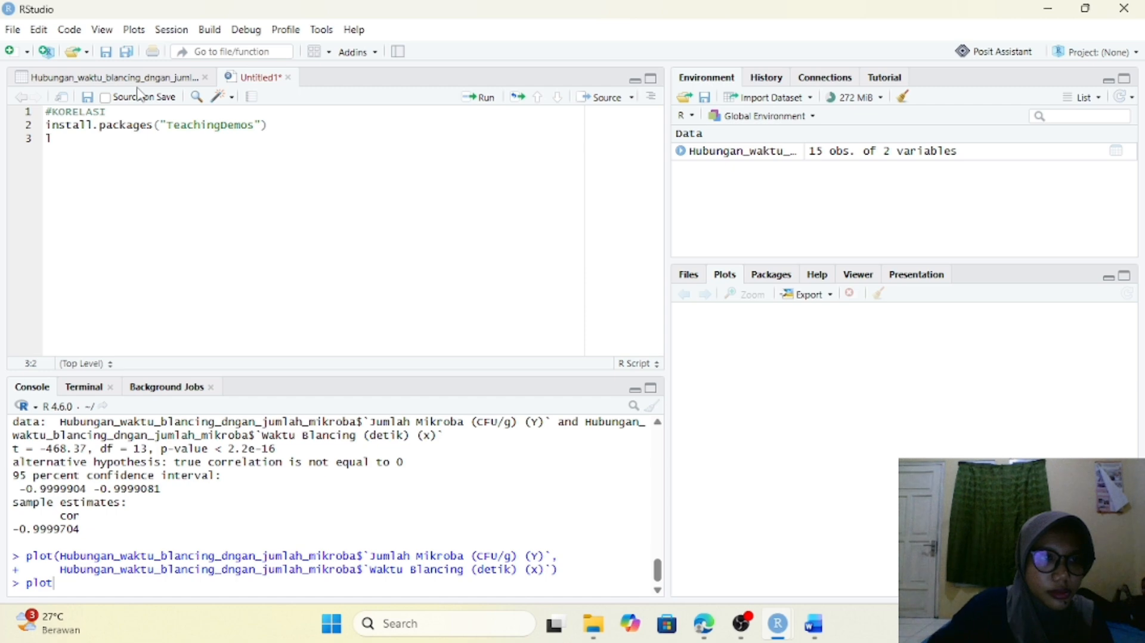
pyautogui.write('ib')
pyautogui.click(216, 89)
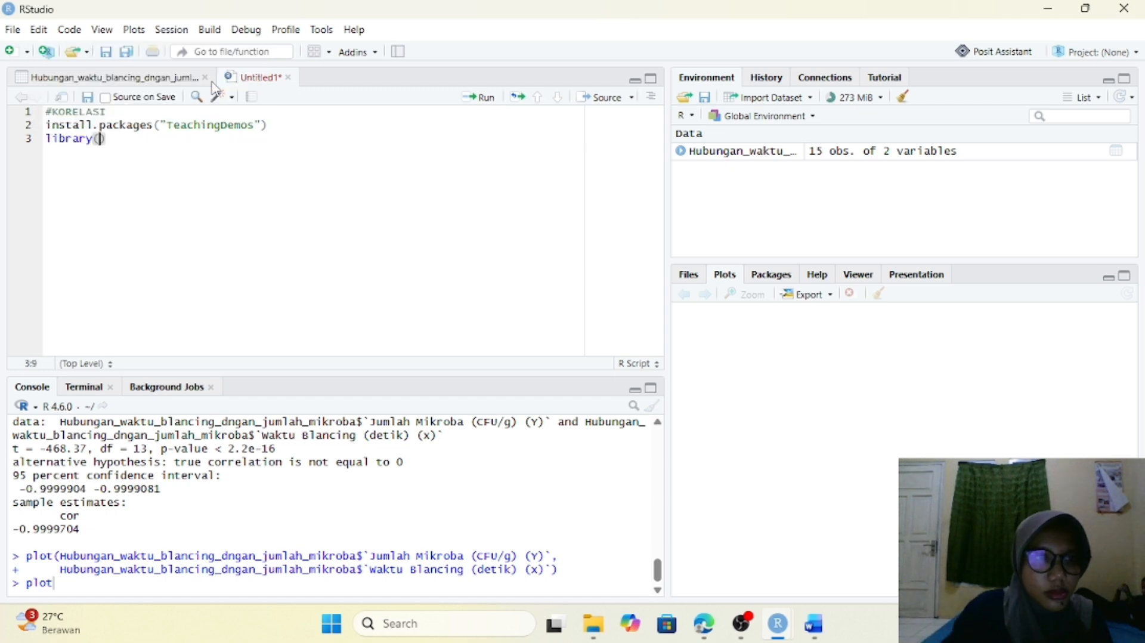
pyautogui.write('teac')
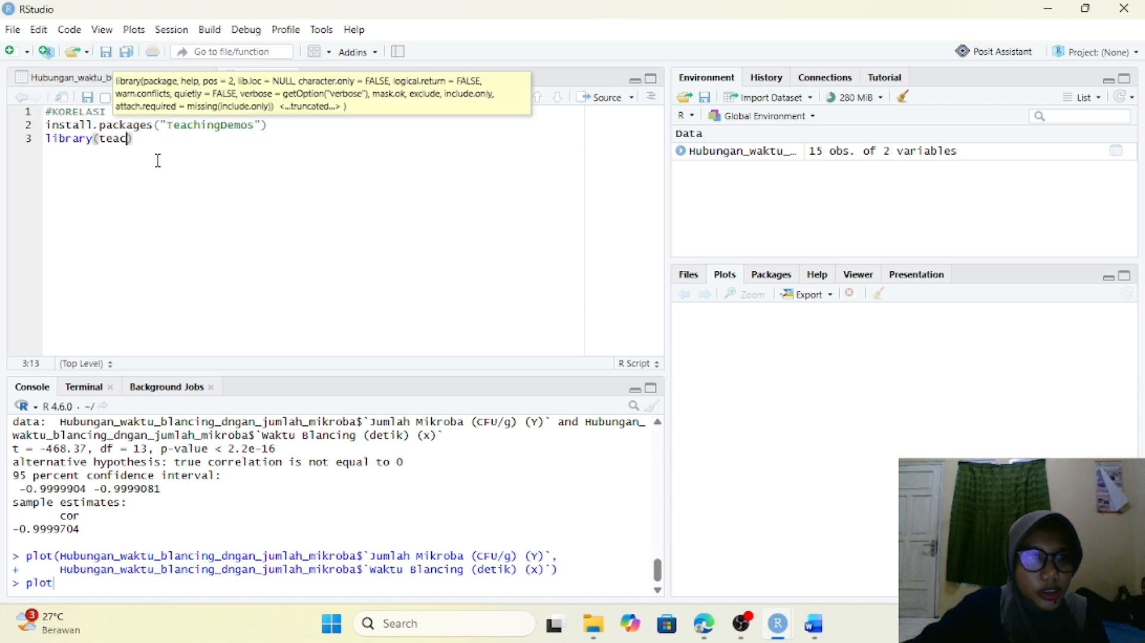
pyautogui.click(159, 114)
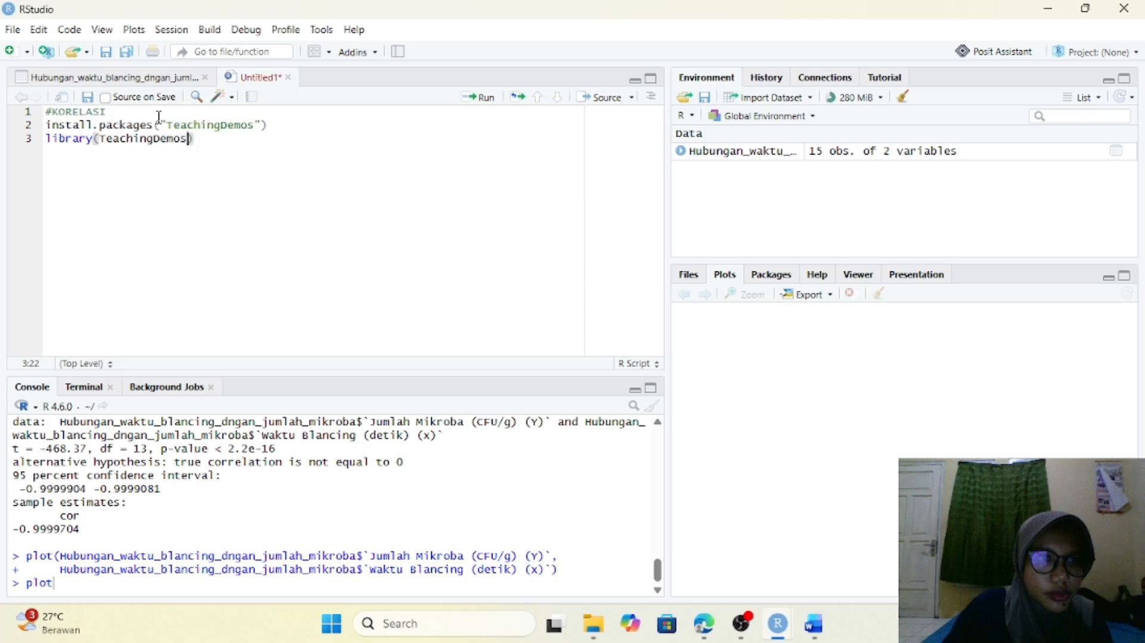
# Step: Start a cor.test() call on a new script line with the dataset's `Waktu Blancing (detik) (x)` column as its first argument
pyautogui.click(211, 140)
pyautogui.press('Return')
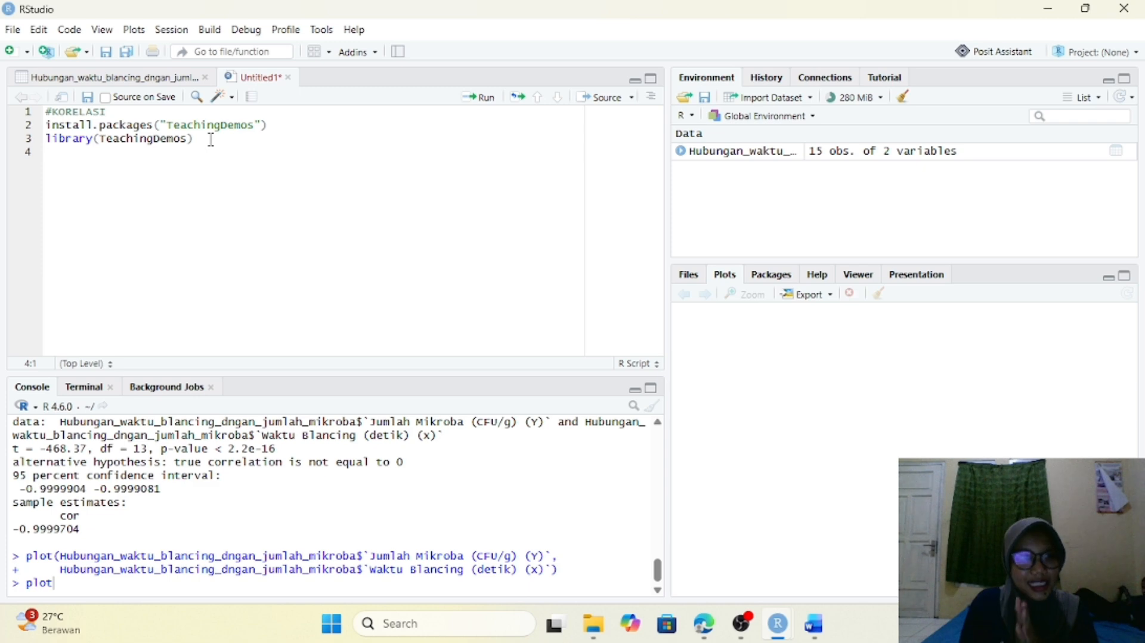
pyautogui.write('cor.t')
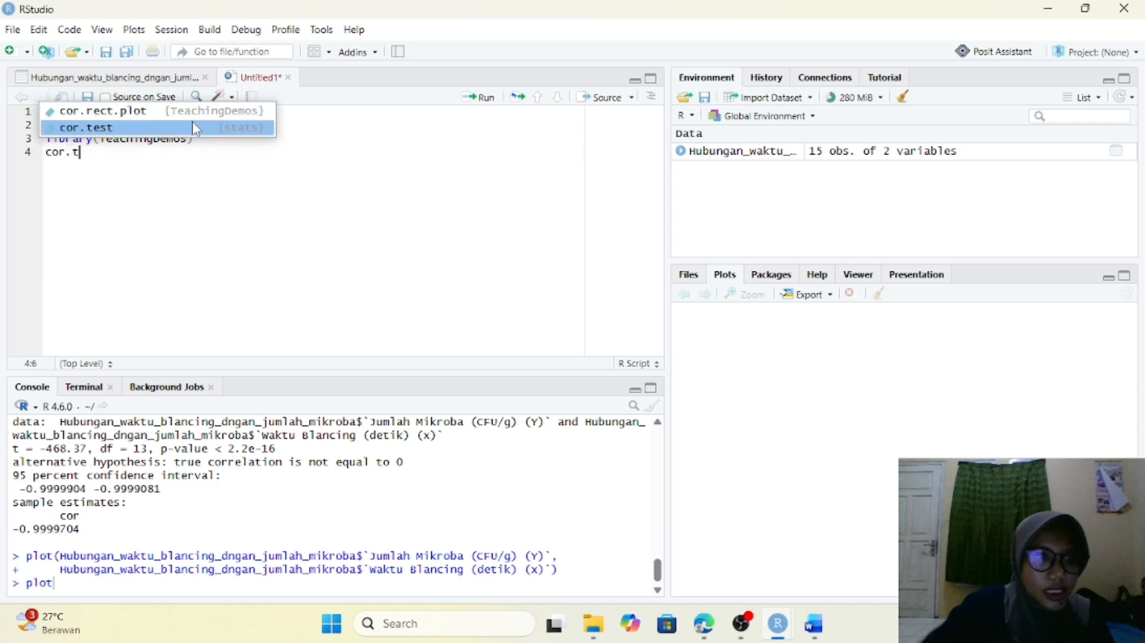
pyautogui.click(194, 127)
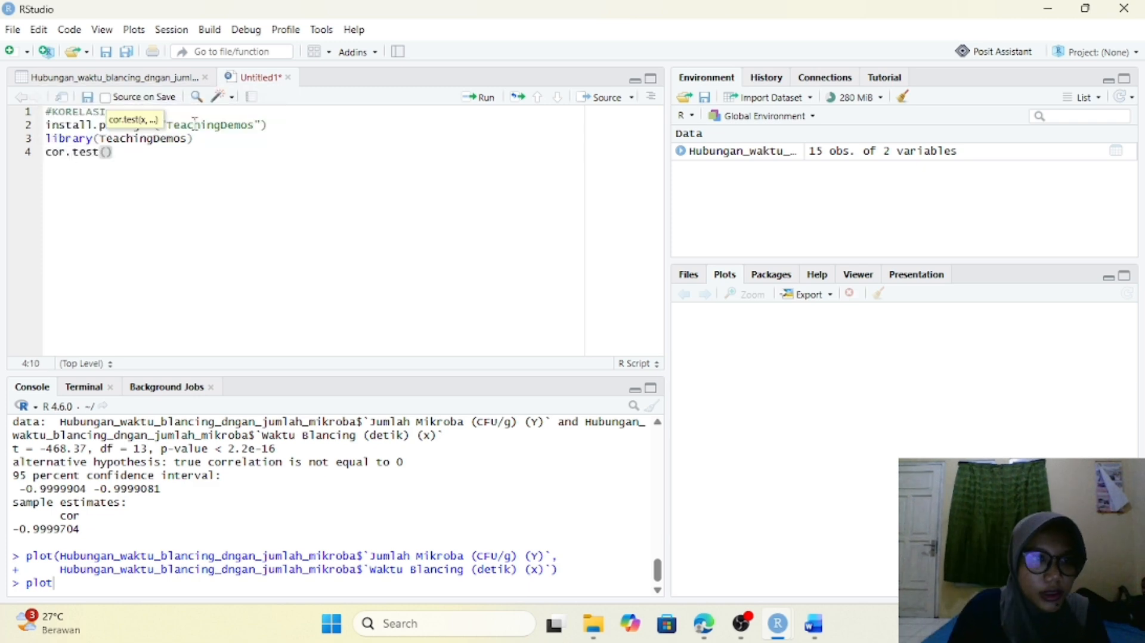
pyautogui.write('hubu')
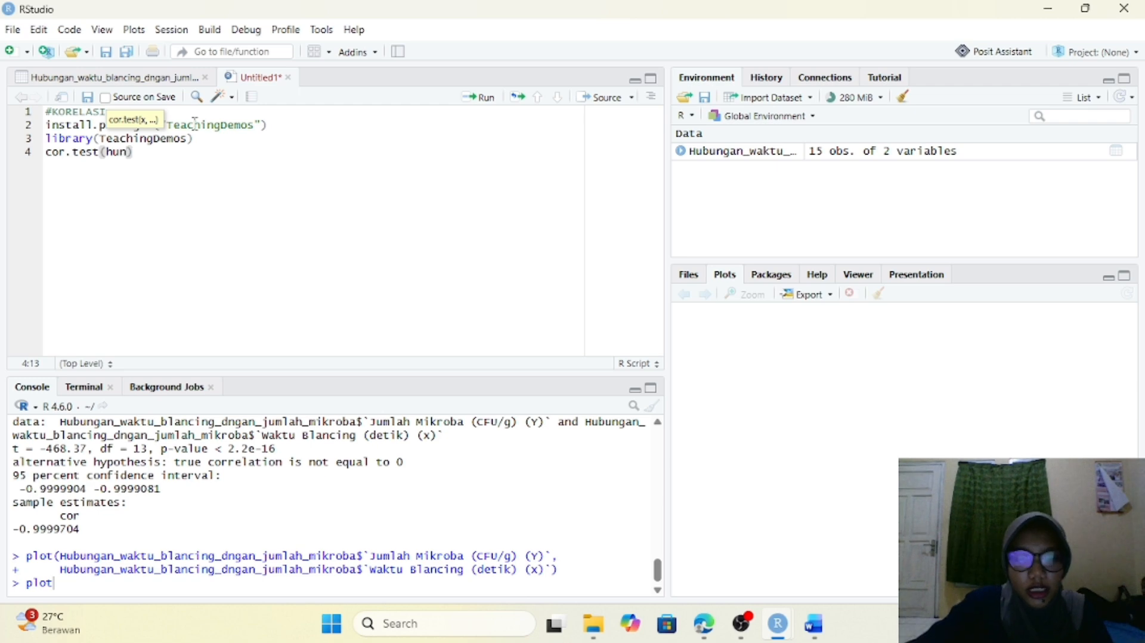
pyautogui.write('n')
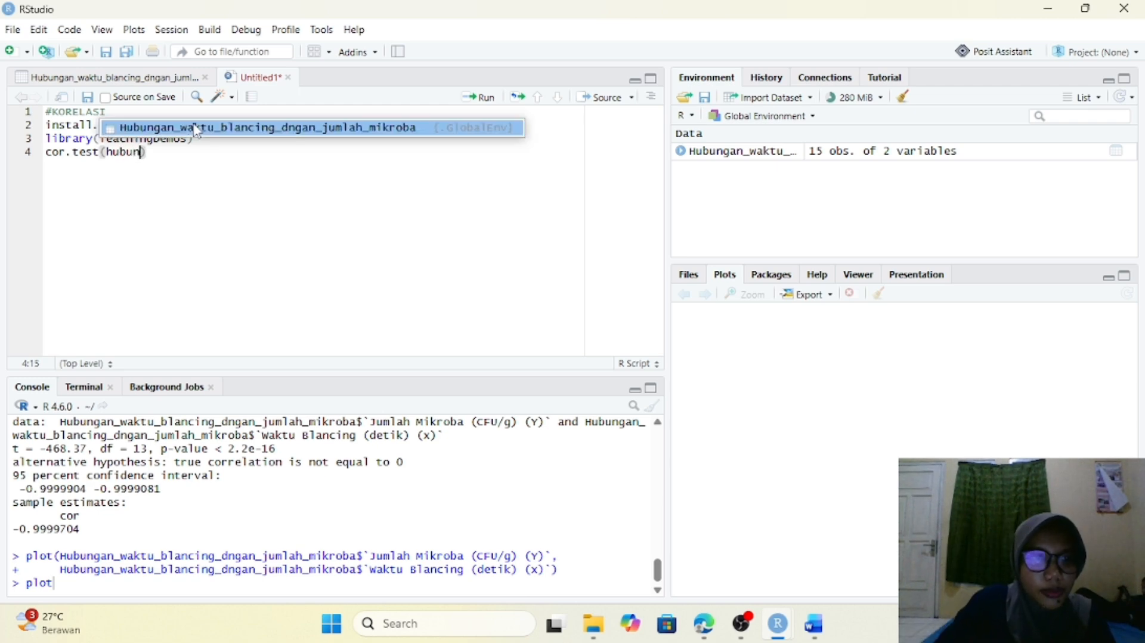
pyautogui.click(197, 128)
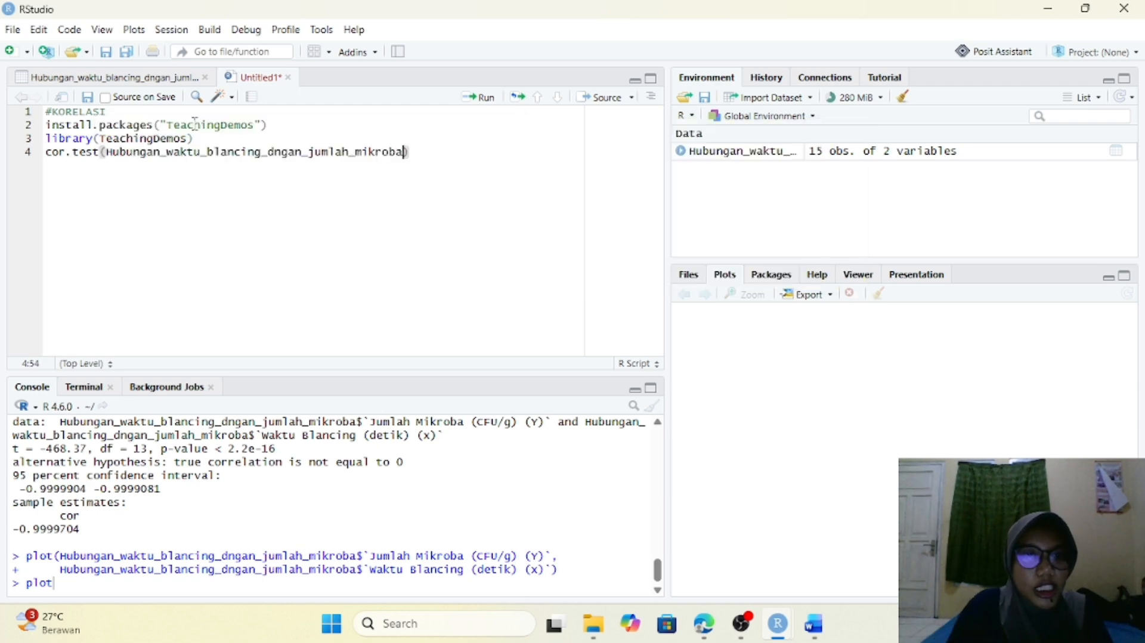
pyautogui.write('$')
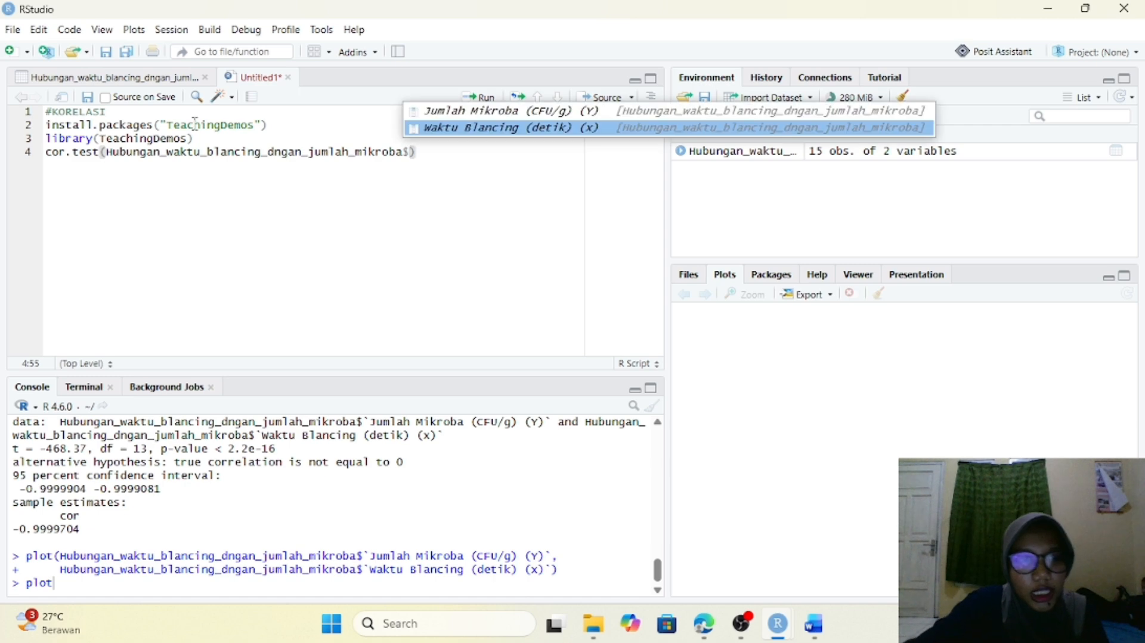
pyautogui.click(524, 127)
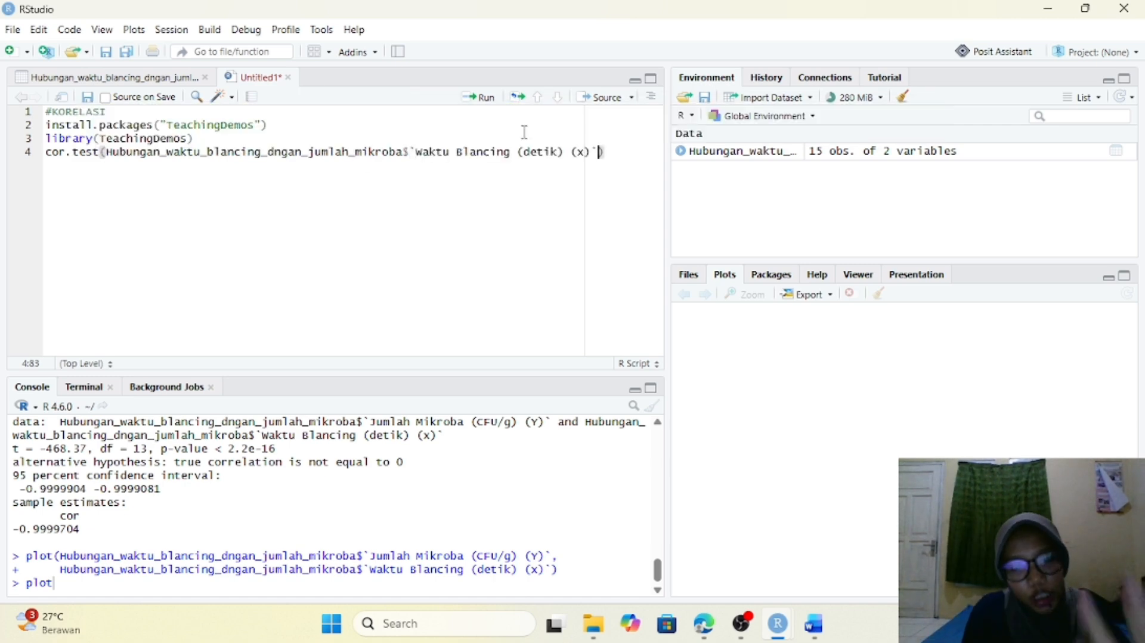
pyautogui.write(',')
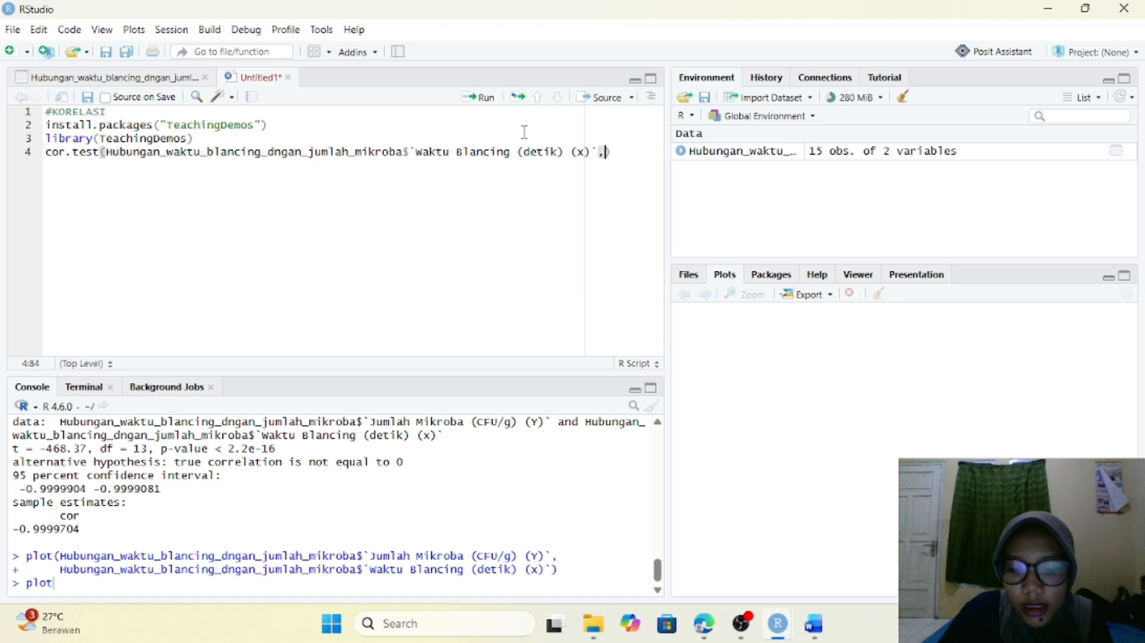
# Step: Add the dataset's `Jumlah Mikroba (CFU/g) (Y)` column as the second cor.test argument on its own line
pyautogui.press('Return')
pyautogui.write('Hubu')
pyautogui.press('BackSpace')
pyautogui.press('BackSpace')
pyautogui.press('BackSpace')
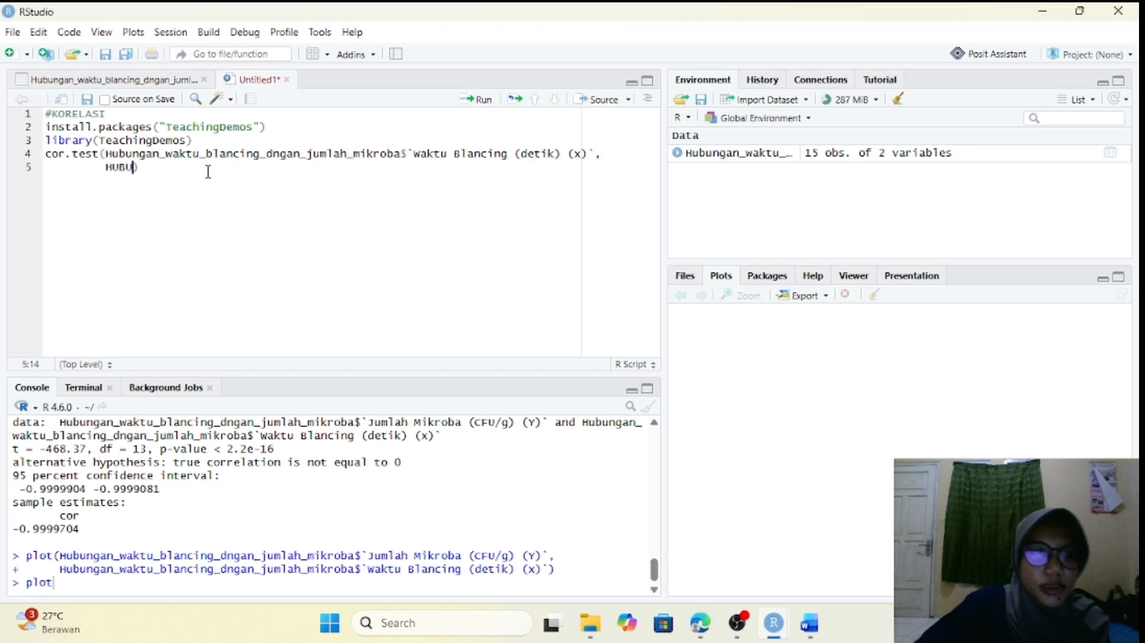
pyautogui.press('Tab')
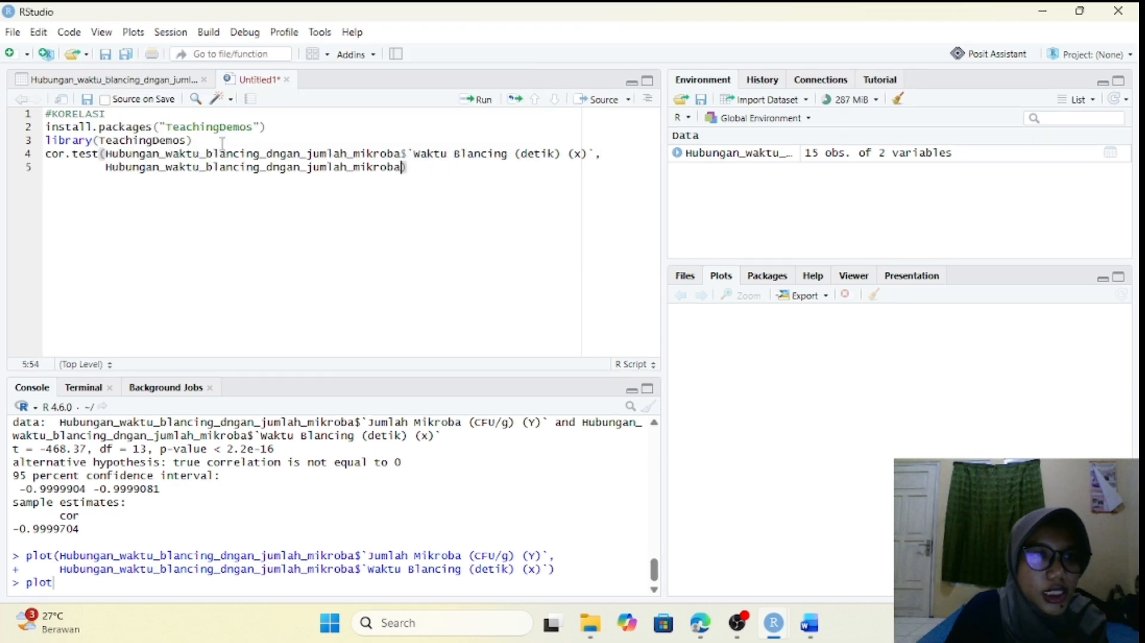
pyautogui.write('$')
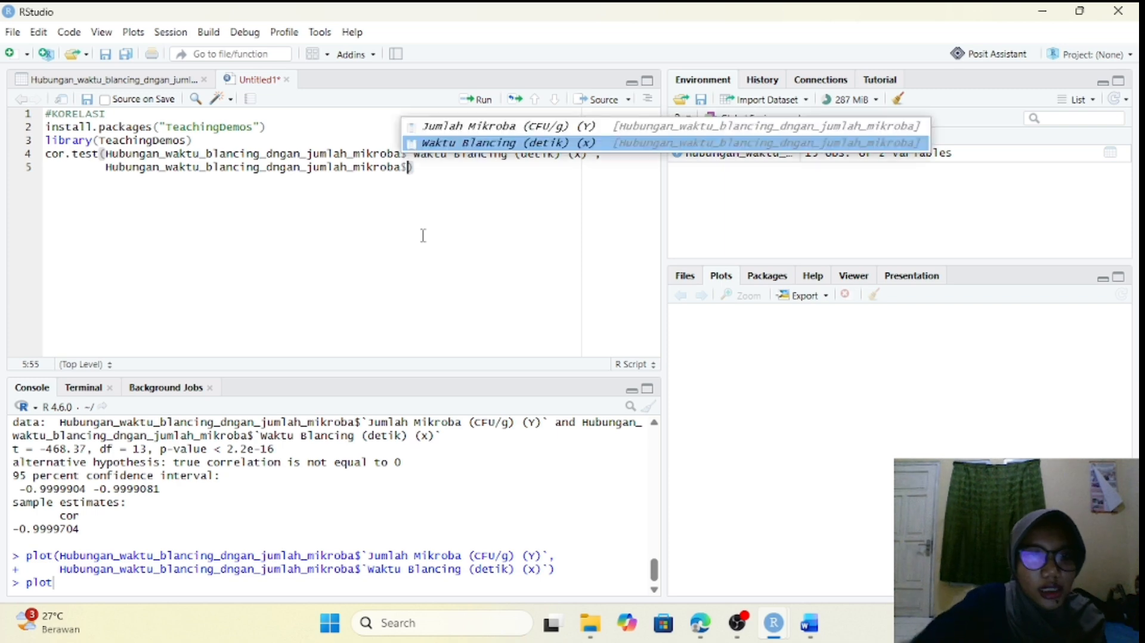
pyautogui.click(525, 127)
pyautogui.write(',')
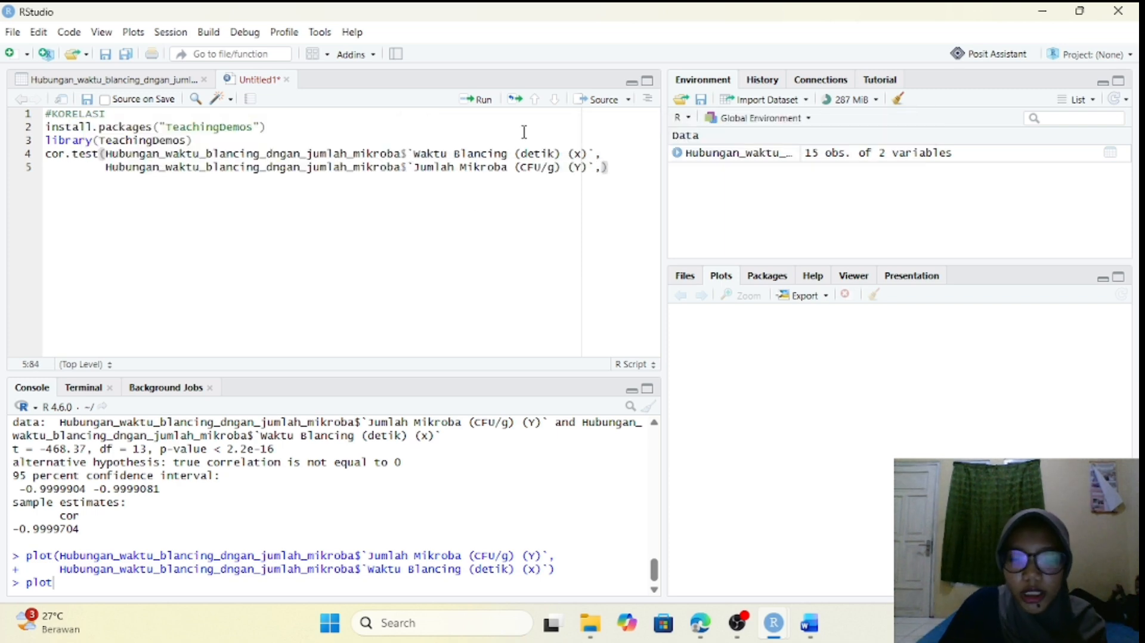
# Step: Add the argument method = "pearson" to the cor.test call on a new line
pyautogui.press('Return')
pyautogui.write('MET')
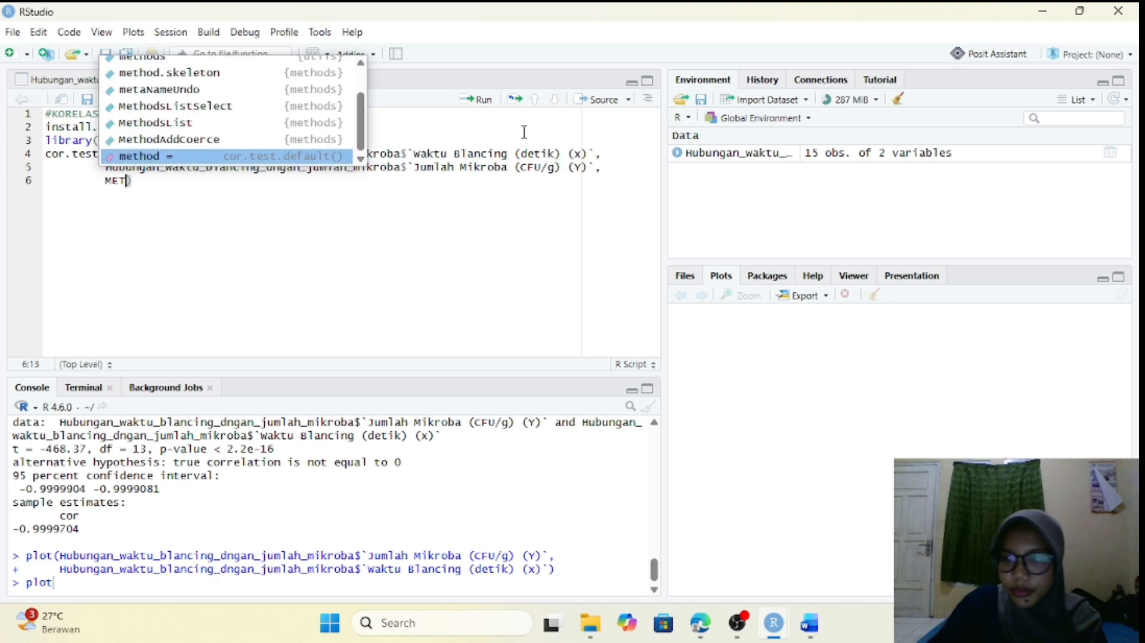
pyautogui.click(327, 156)
pyautogui.write('"')
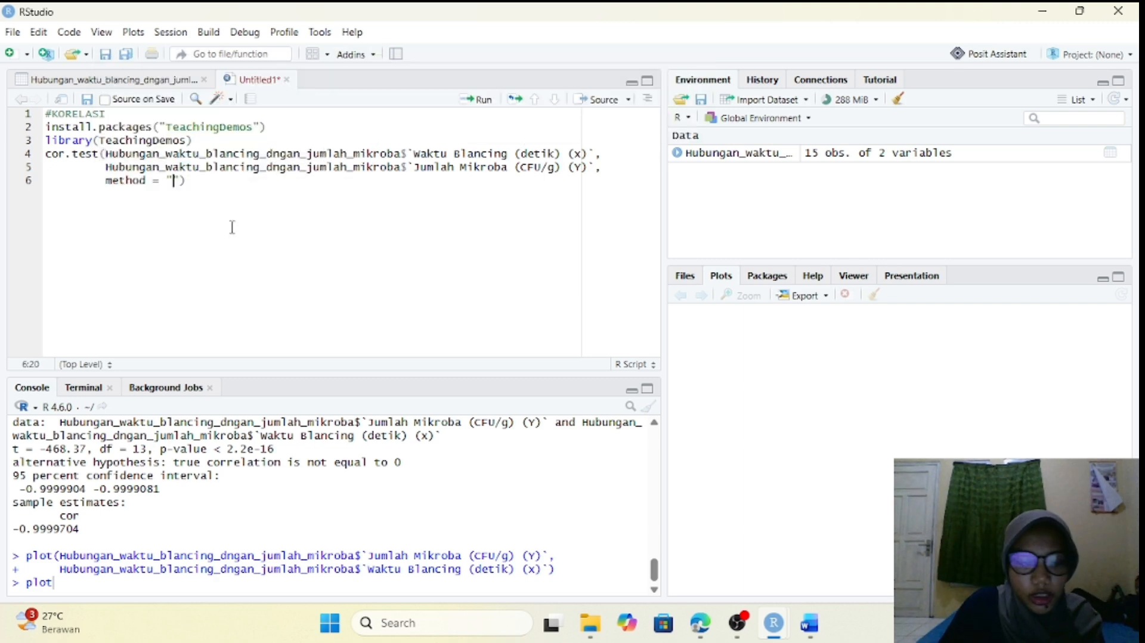
pyautogui.write('PEA')
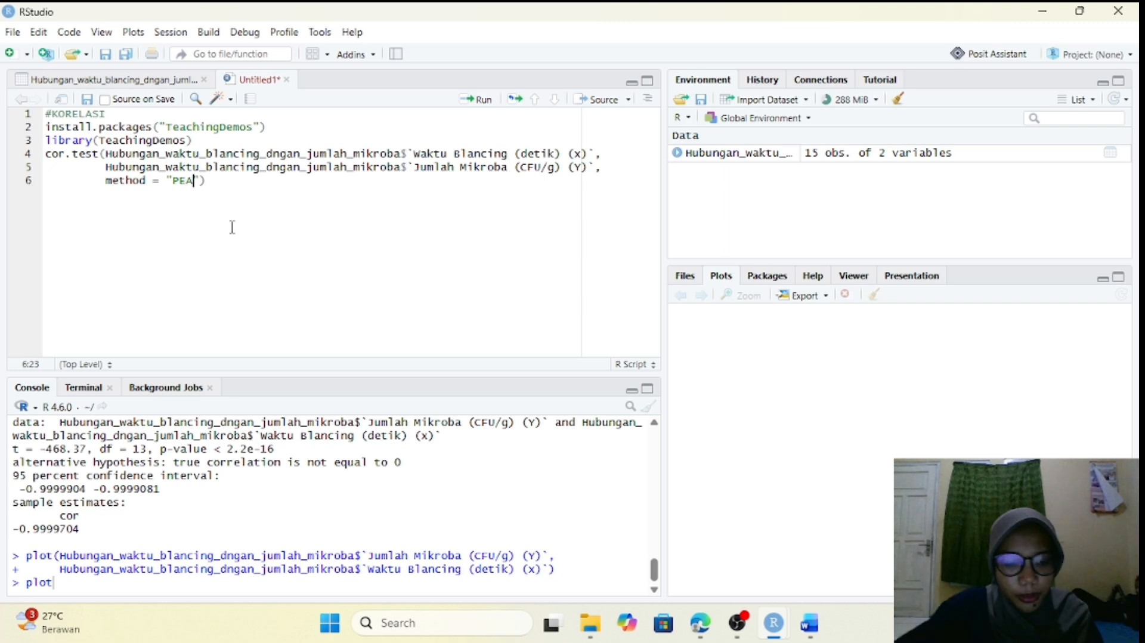
pyautogui.press('BackSpace')
pyautogui.press('BackSpace')
pyautogui.press('BackSpace')
pyautogui.write('pearson')
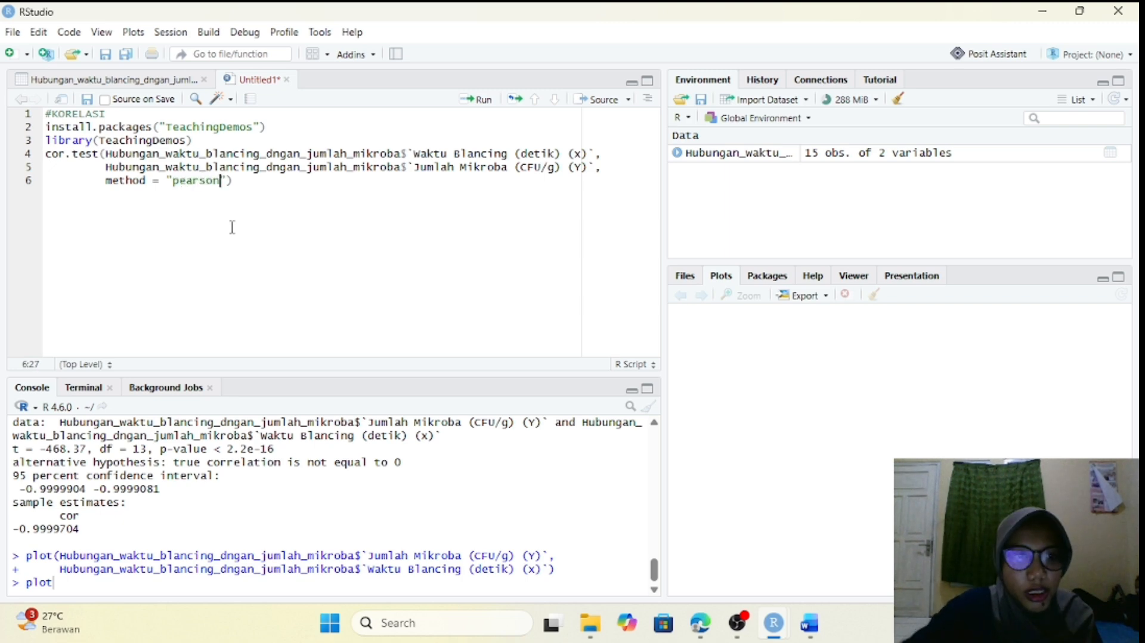
# Step: Run the completed cor.test call from the script
pyautogui.click(233, 227)
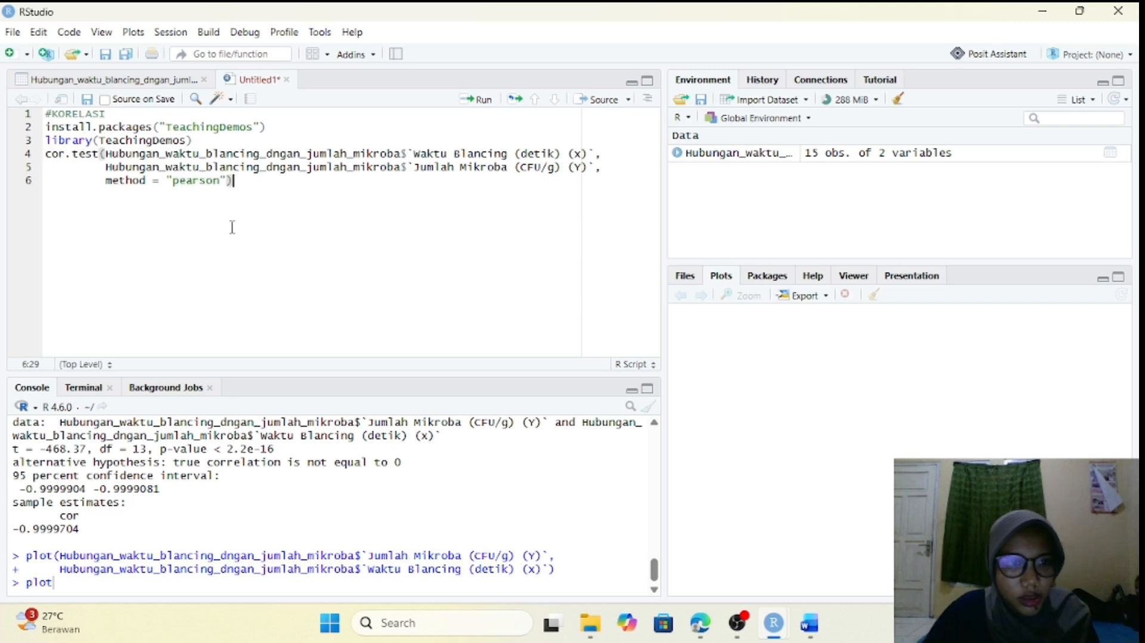
pyautogui.click(475, 99)
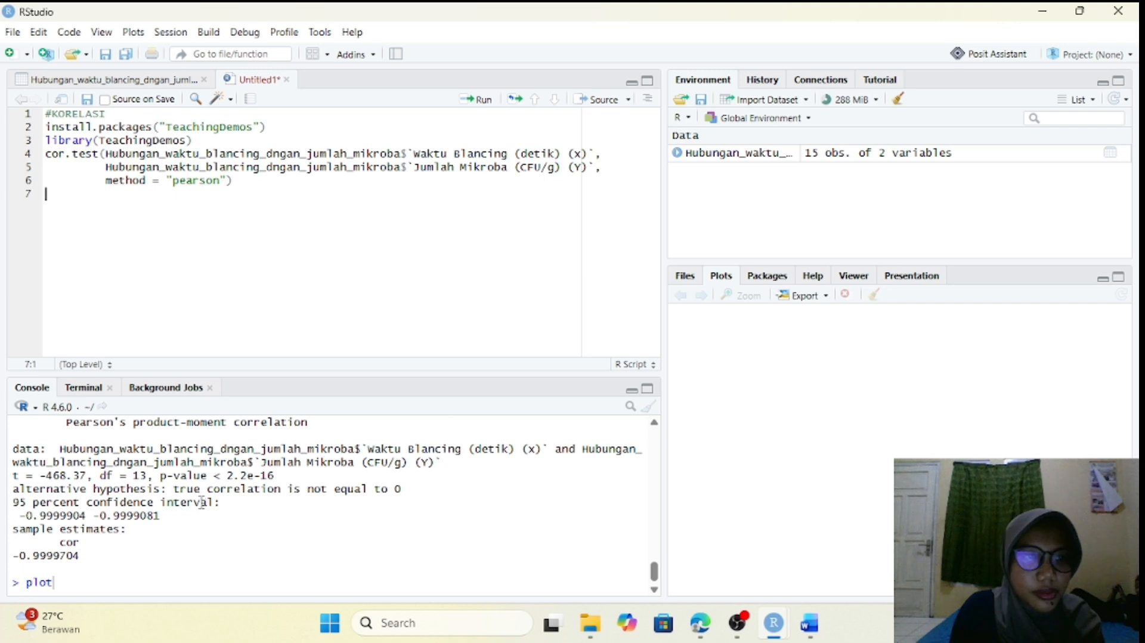
pyautogui.moveTo(64, 438)
pyautogui.mouseDown()
pyautogui.moveTo(155, 488)
pyautogui.moveTo(59, 449)
pyautogui.mouseUp()
pyautogui.click(49, 443)
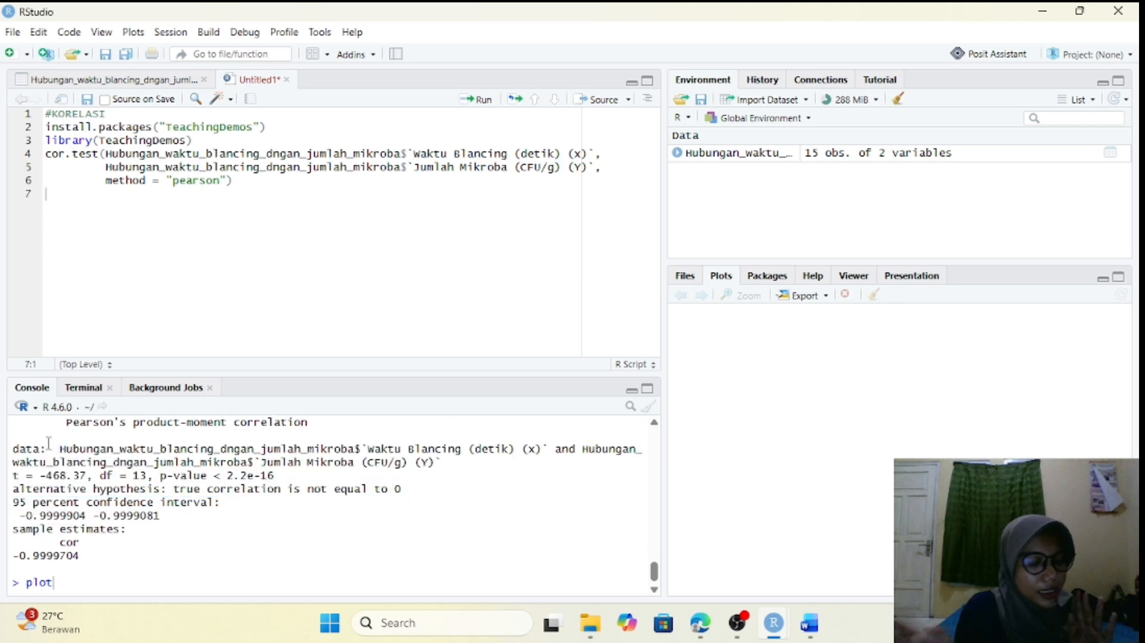
# Step: Place RStudio side by side with the Word document and bring up the "Hasil dari rstudio" list on page 2
pyautogui.press('super+Left')
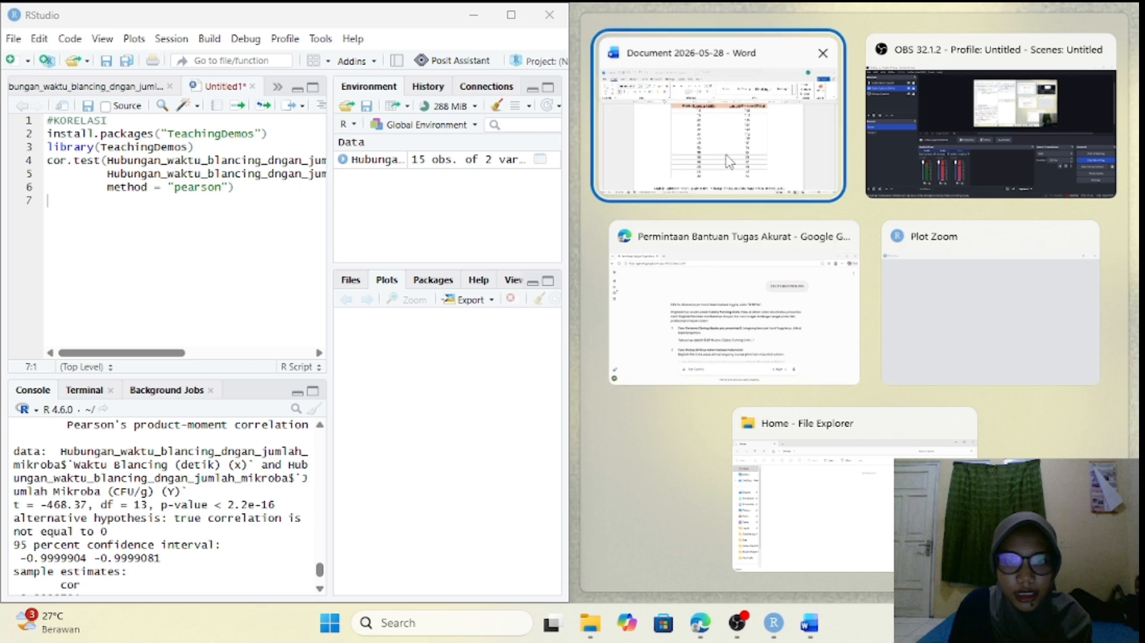
pyautogui.click(729, 161)
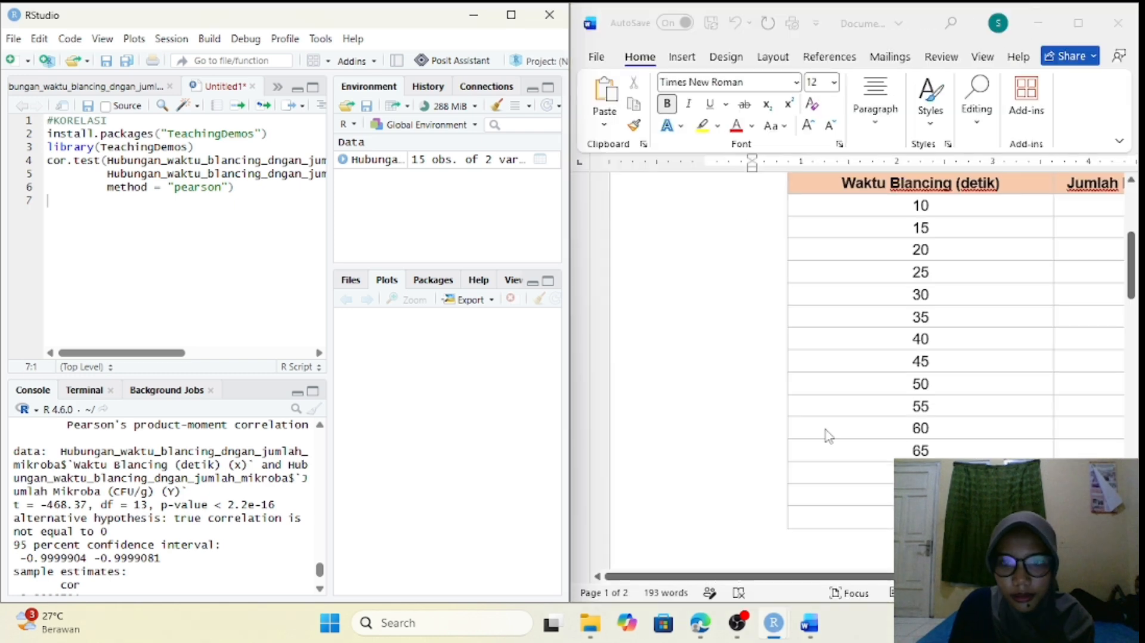
pyautogui.scroll(-10, 828, 435)
pyautogui.scroll(-4, 827, 435)
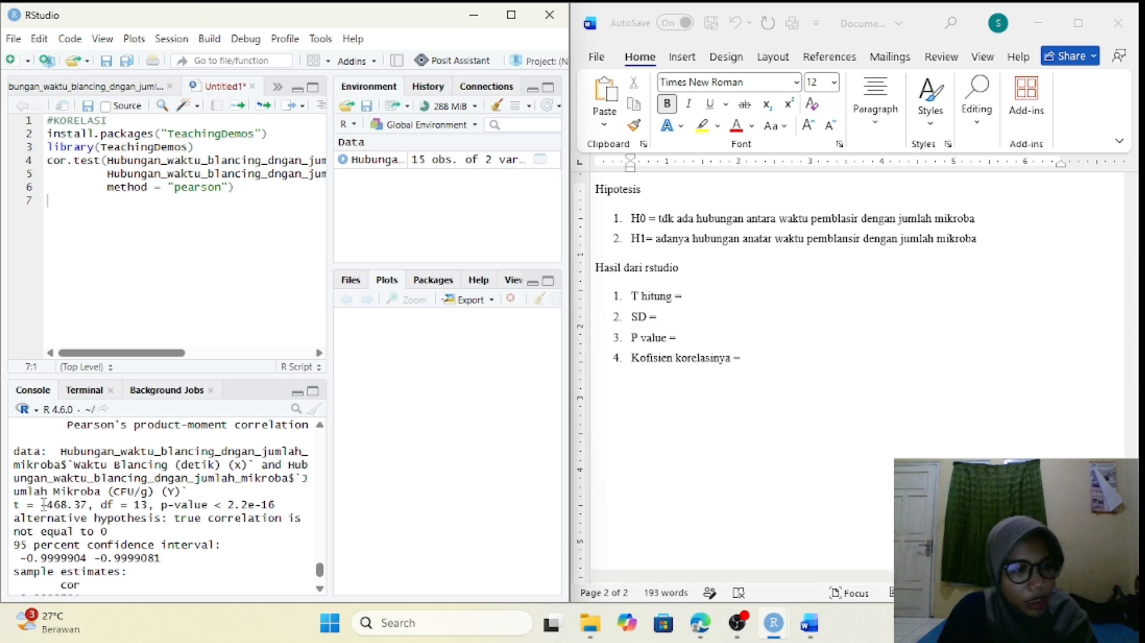
# Step: Copy the t value -468.37 from the console output into the "T hitung =" item of the Word list
pyautogui.moveTo(44, 504); pyautogui.dragTo(89, 506)
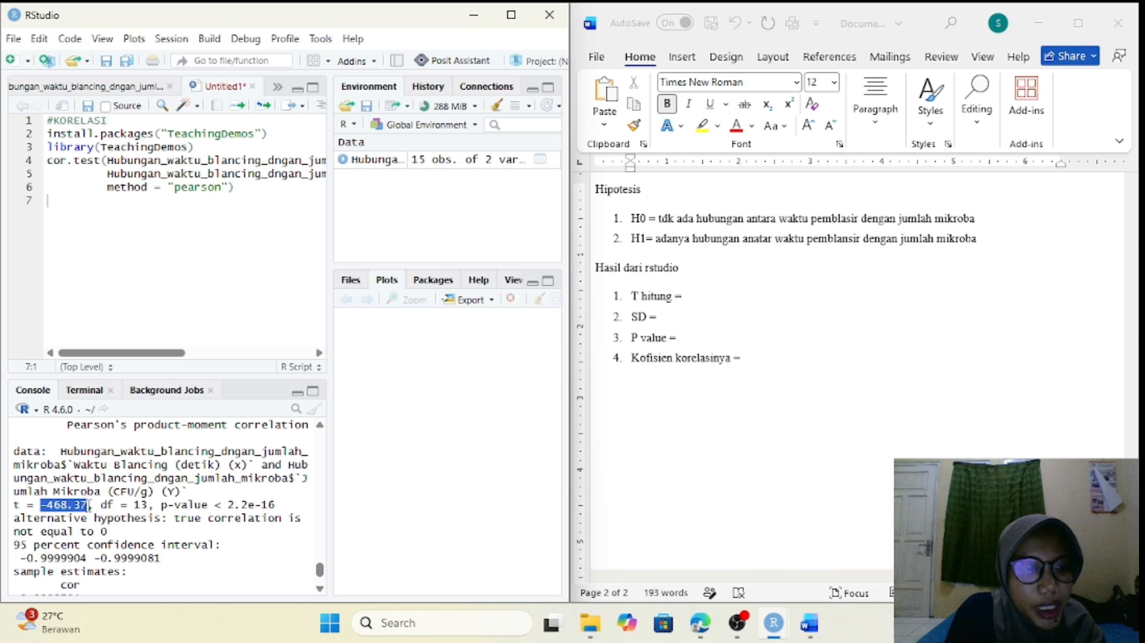
pyautogui.click(709, 298)
pyautogui.write('-468.37')
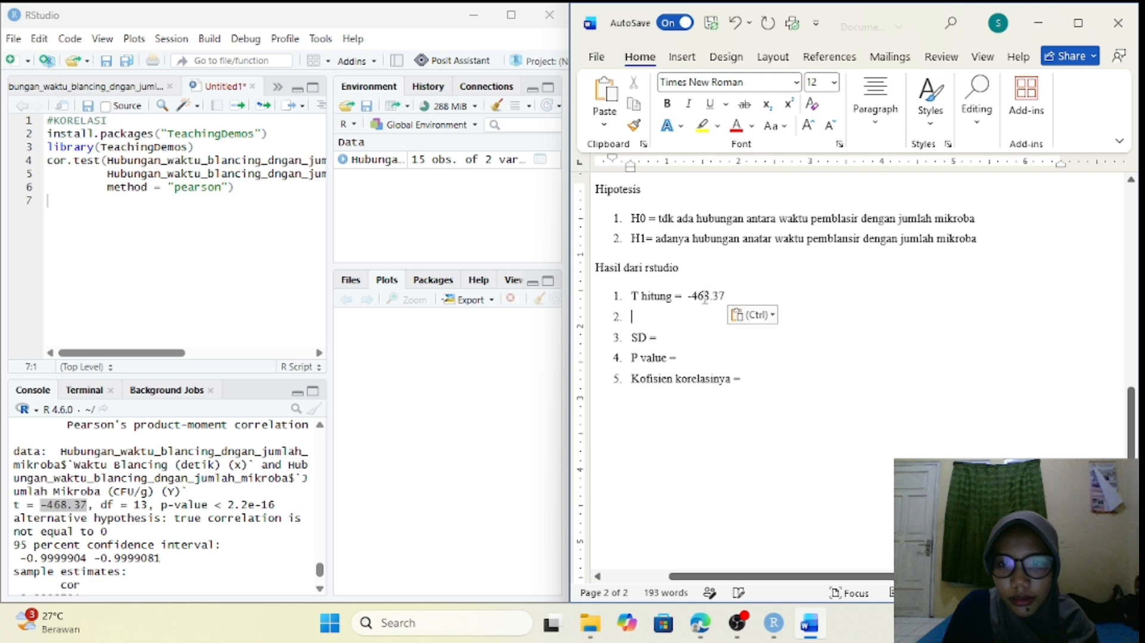
pyautogui.press('BackSpace')
pyautogui.press('BackSpace')
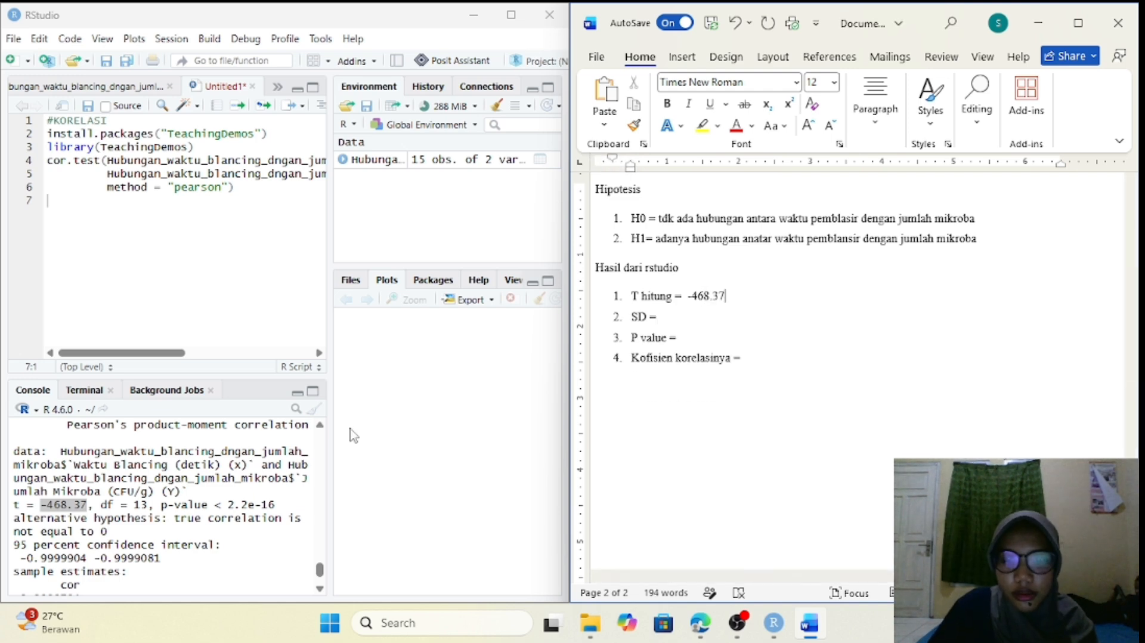
pyautogui.click(714, 316)
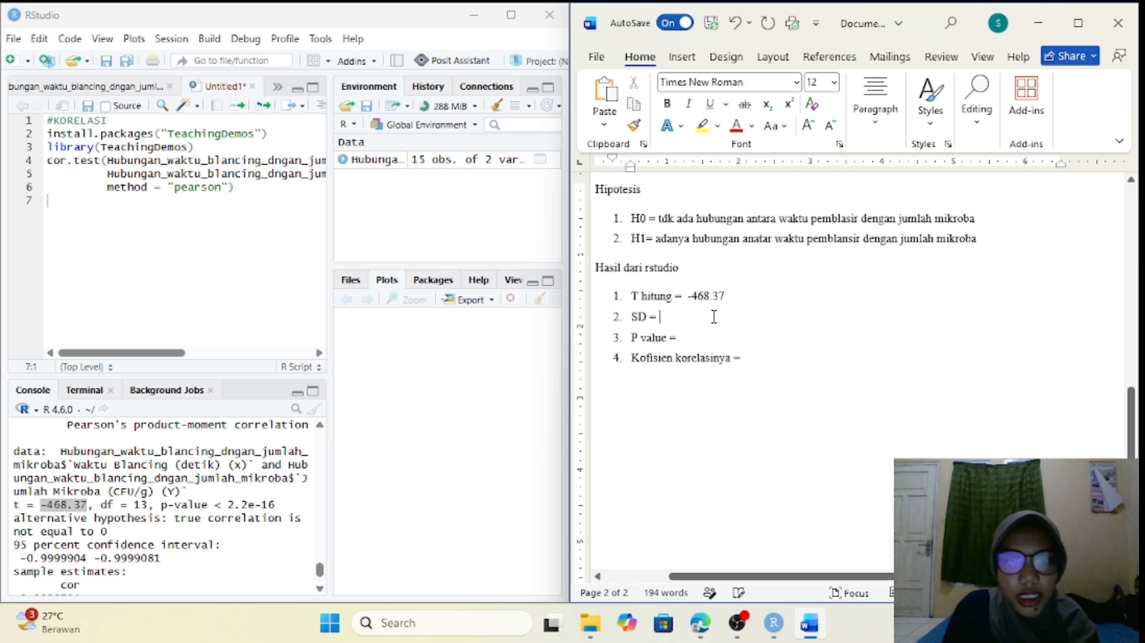
pyautogui.write('13')
pyautogui.click(754, 338)
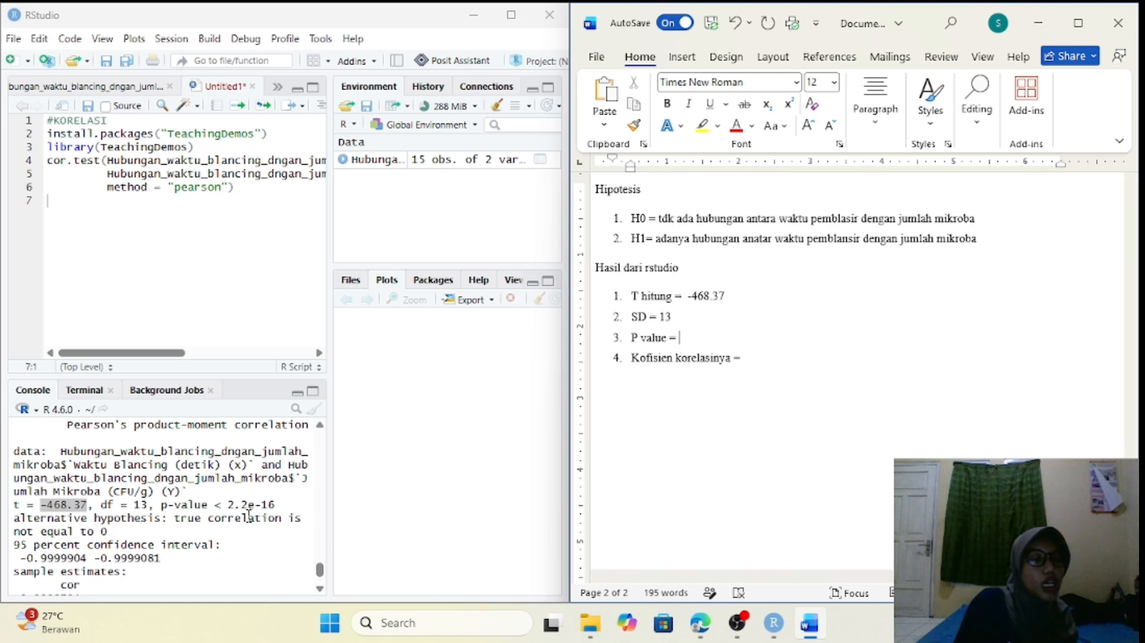
pyautogui.write('0')
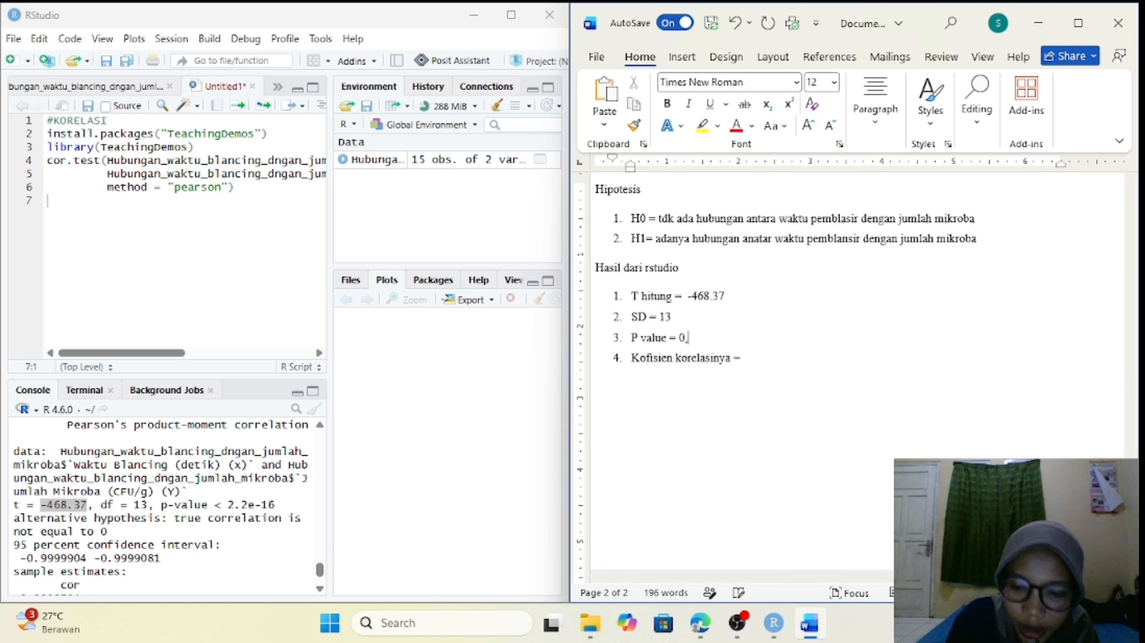
pyautogui.write(',000000000000')
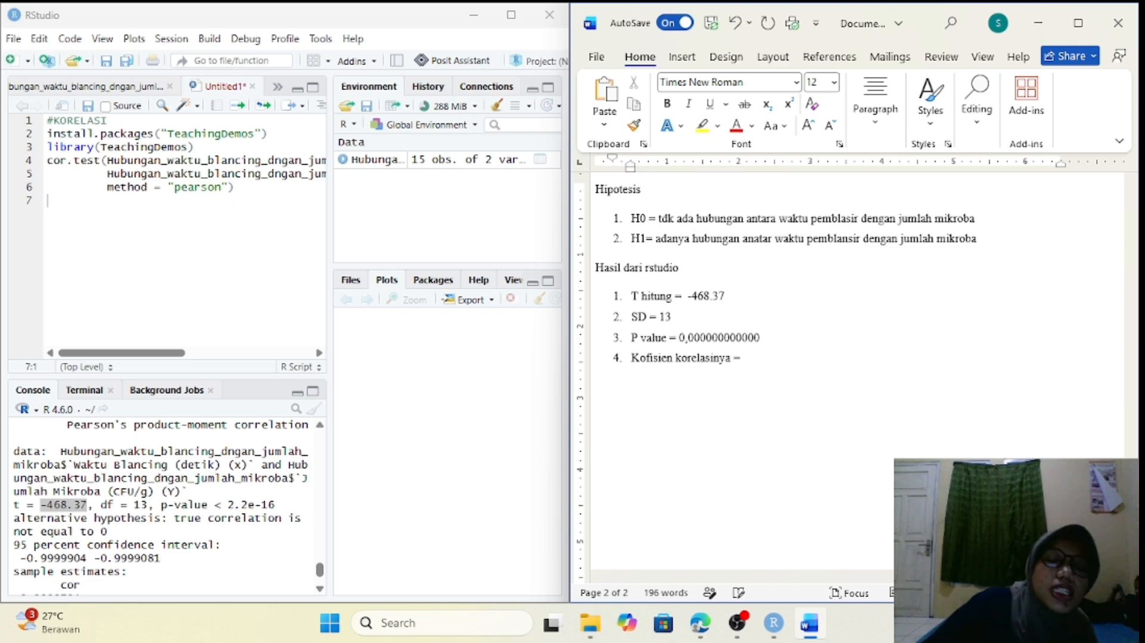
pyautogui.write('00022')
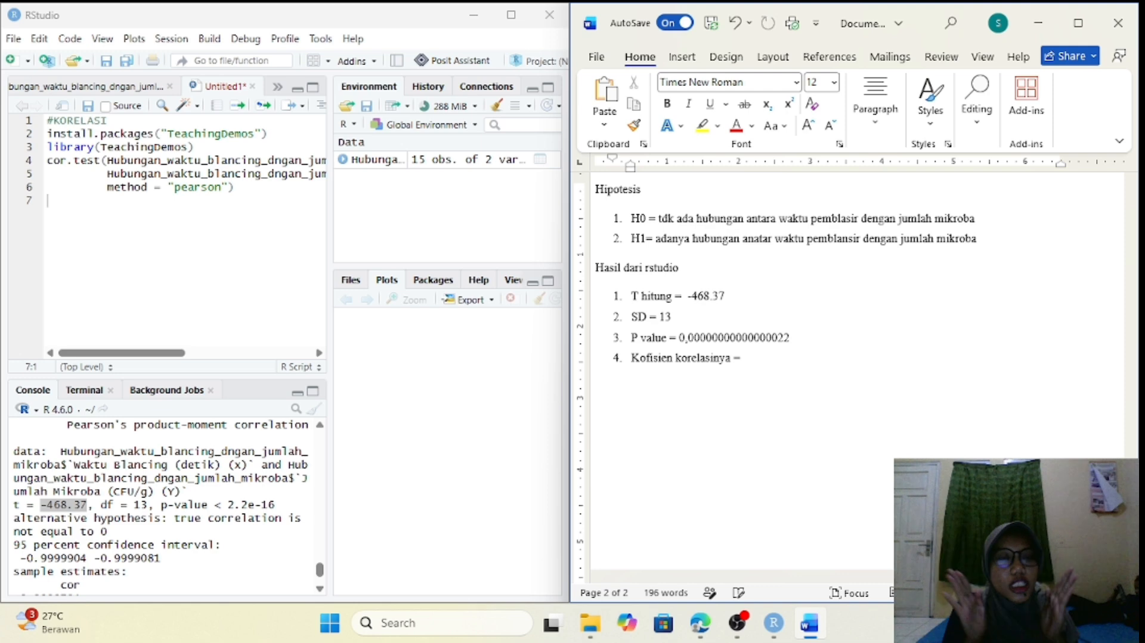
# Step: Copy the correlation coefficient -0.9999704 from the console output into the "Kofisien korelasinya =" item of the Word list
pyautogui.scroll(-1, 186, 507)
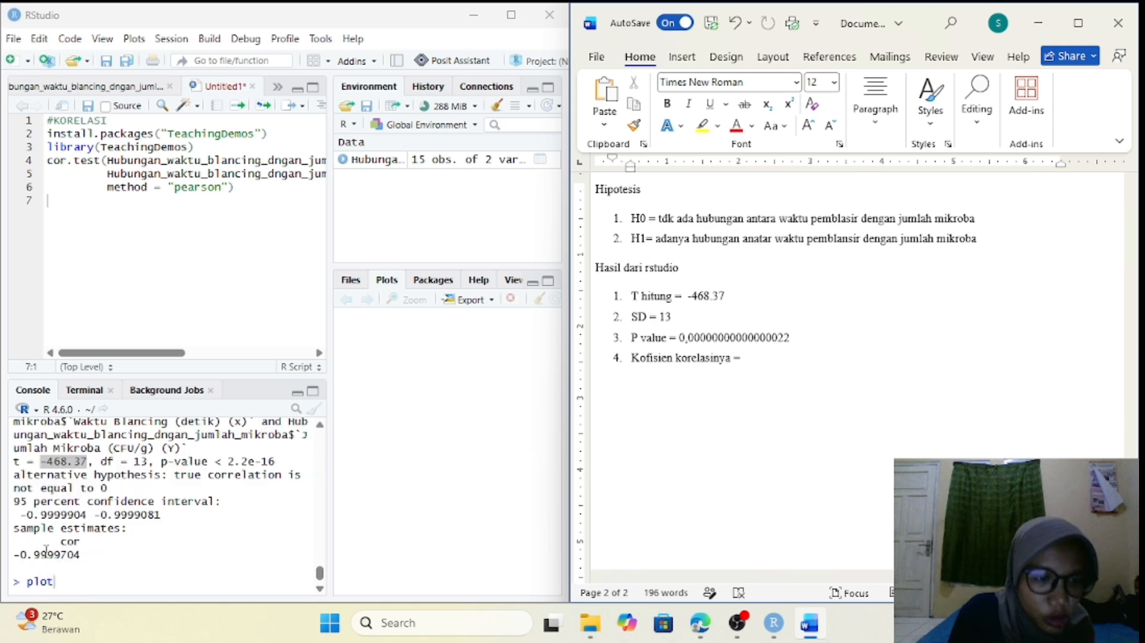
pyautogui.moveTo(20, 555); pyautogui.dragTo(88, 555)
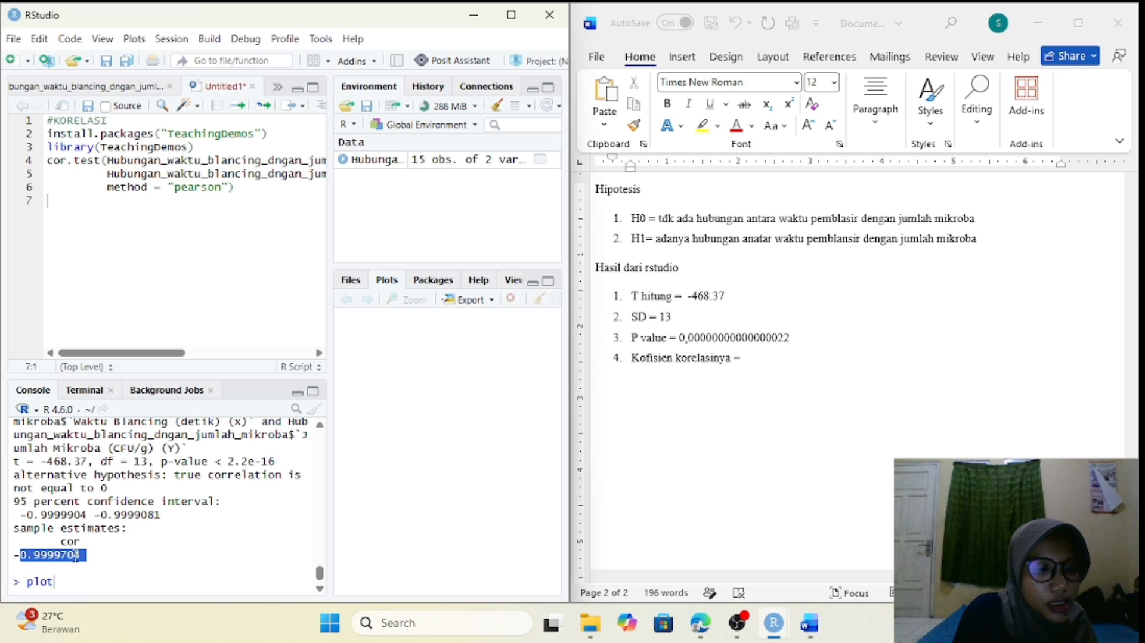
pyautogui.click(75, 555)
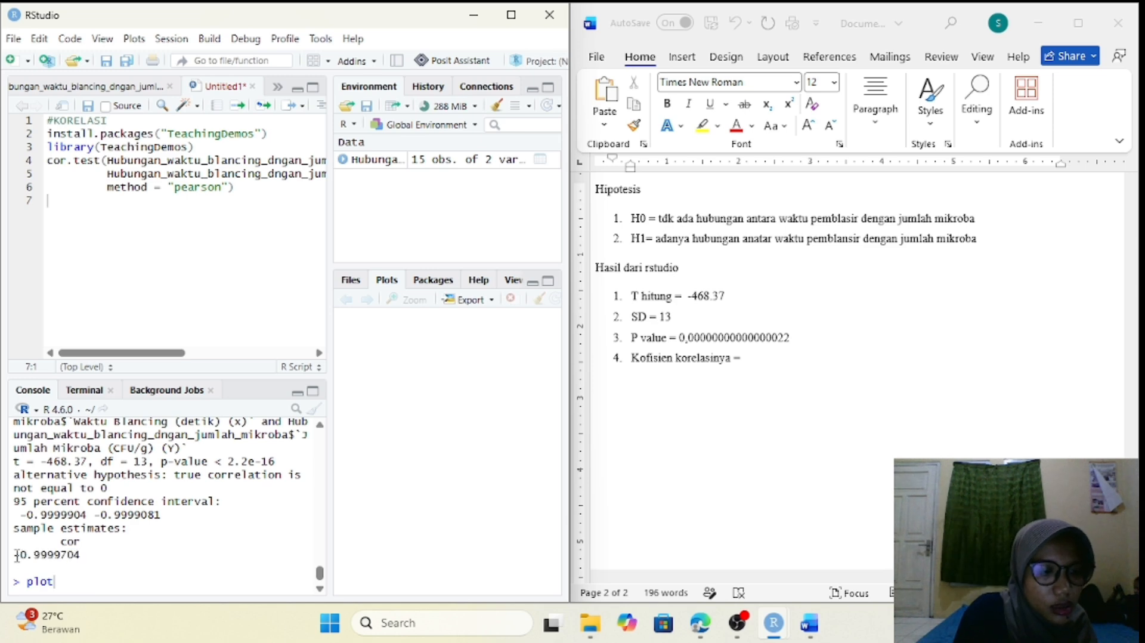
pyautogui.moveTo(17, 554); pyautogui.dragTo(84, 556)
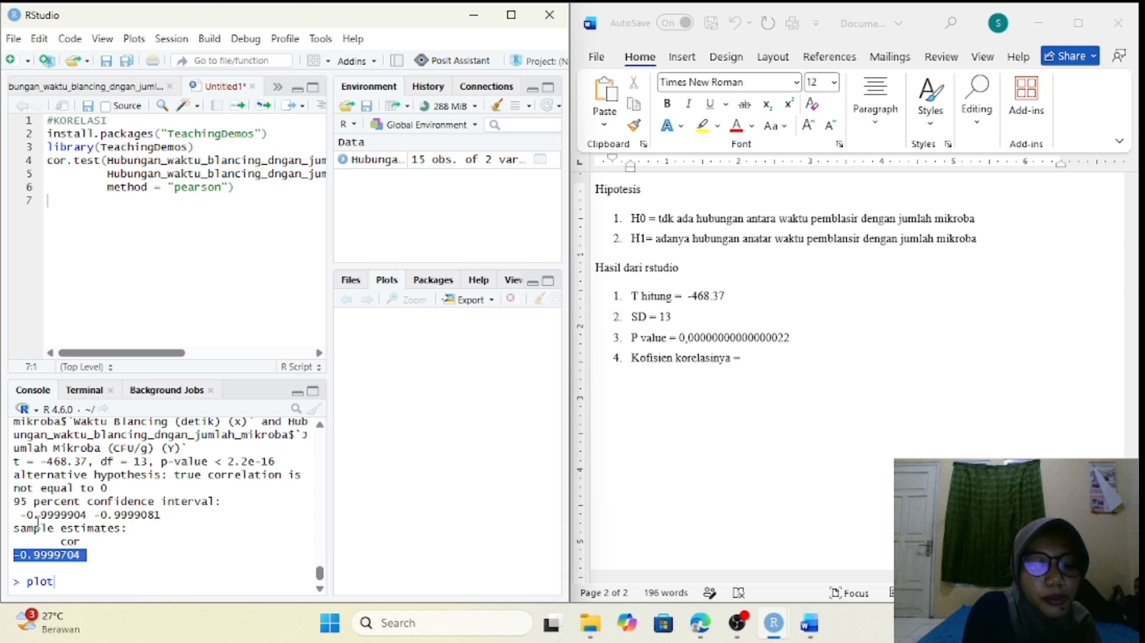
pyautogui.click(784, 357)
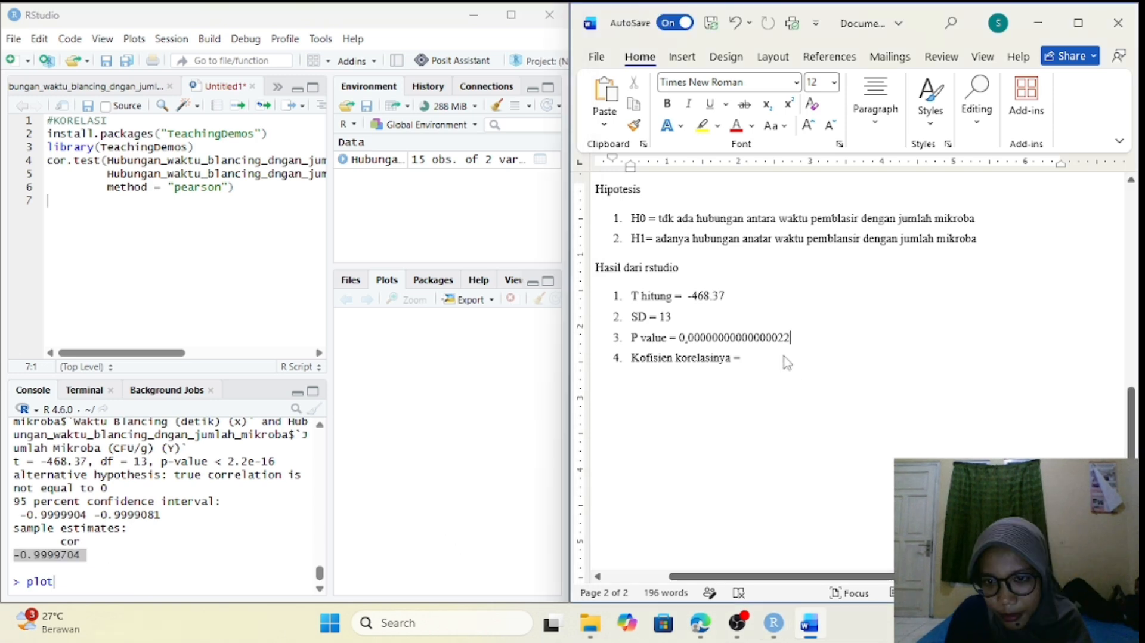
pyautogui.click(775, 358)
pyautogui.write('-0.9999704')
pyautogui.press('Return')
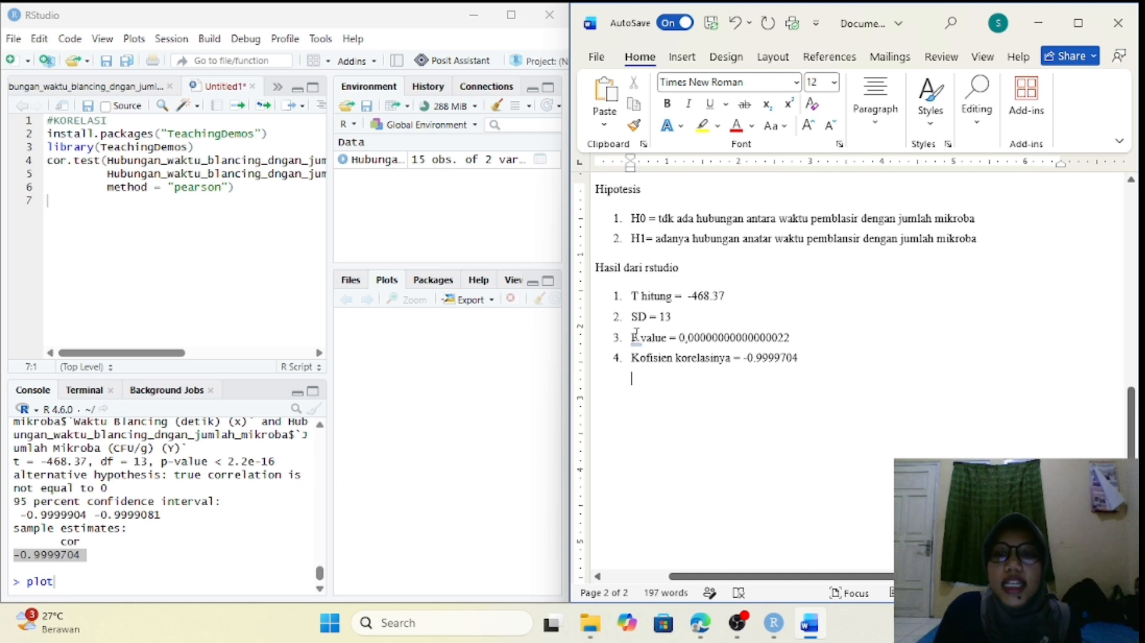
# Step: Add the decimal form of the significance level, beginning "=0,0", after "taraf nyata 5%" in the first instruction on page 1
pyautogui.scroll(5, 808, 334)
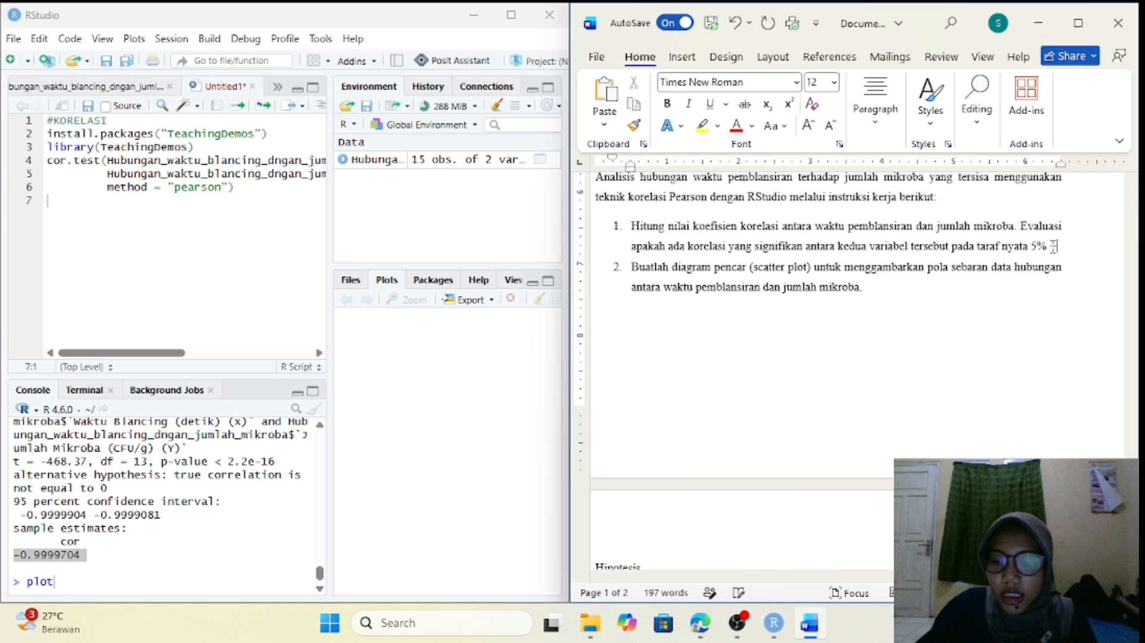
pyautogui.write('0,0')
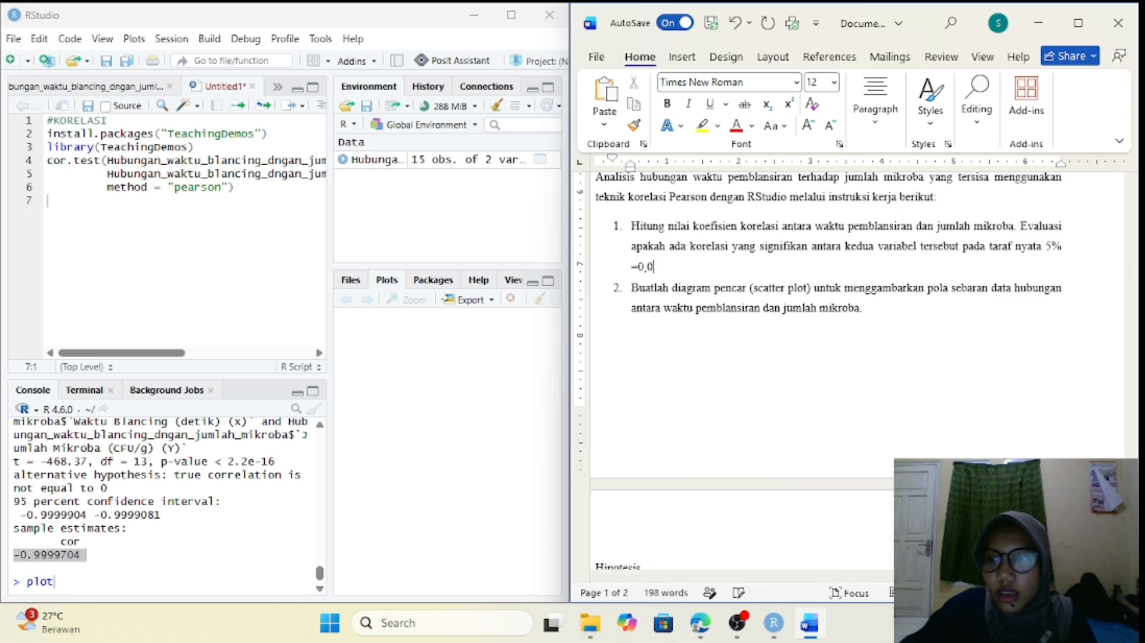
# Step: Add a bold "Kesimpulan" heading below the results list on page 2, with a numbered first item reading "Pvalue < taraf nyata"
pyautogui.scroll(-10, 796, 315)
pyautogui.click(796, 315)
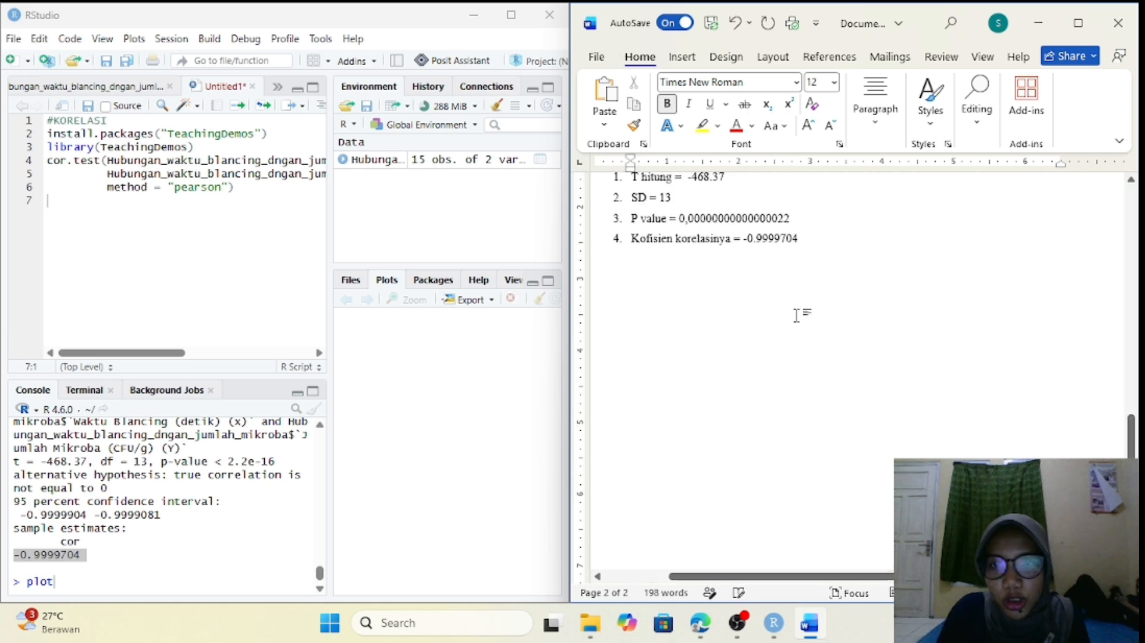
pyautogui.write('Kesimpulan')
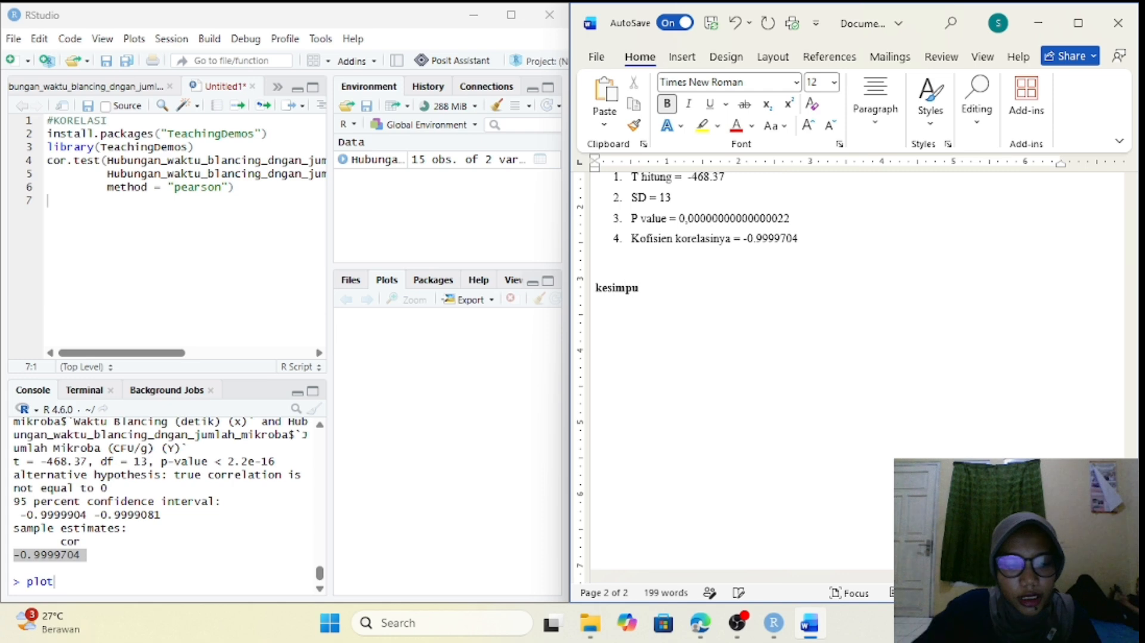
pyautogui.press('Return')
pyautogui.write('1. p')
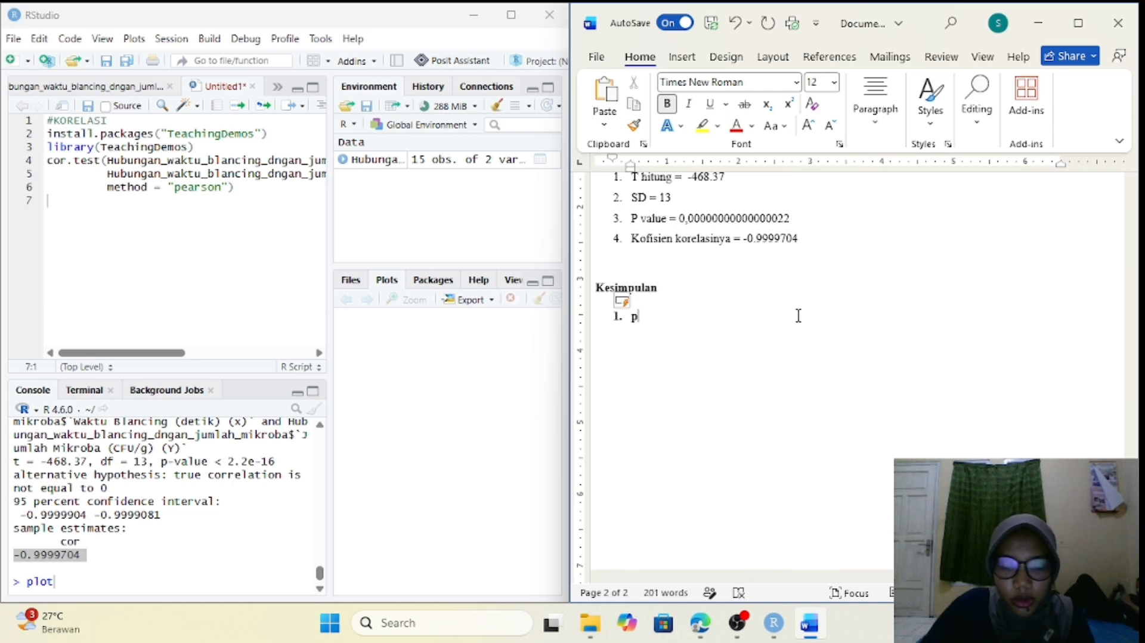
pyautogui.press('BackSpace')
pyautogui.write('pvalu')
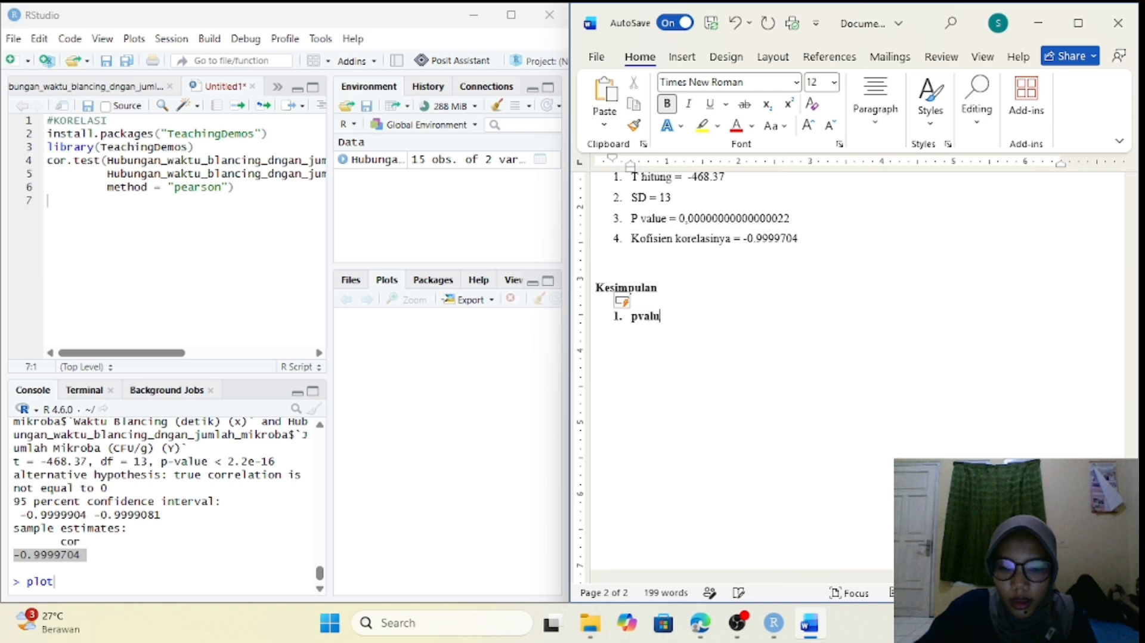
pyautogui.write('e < ')
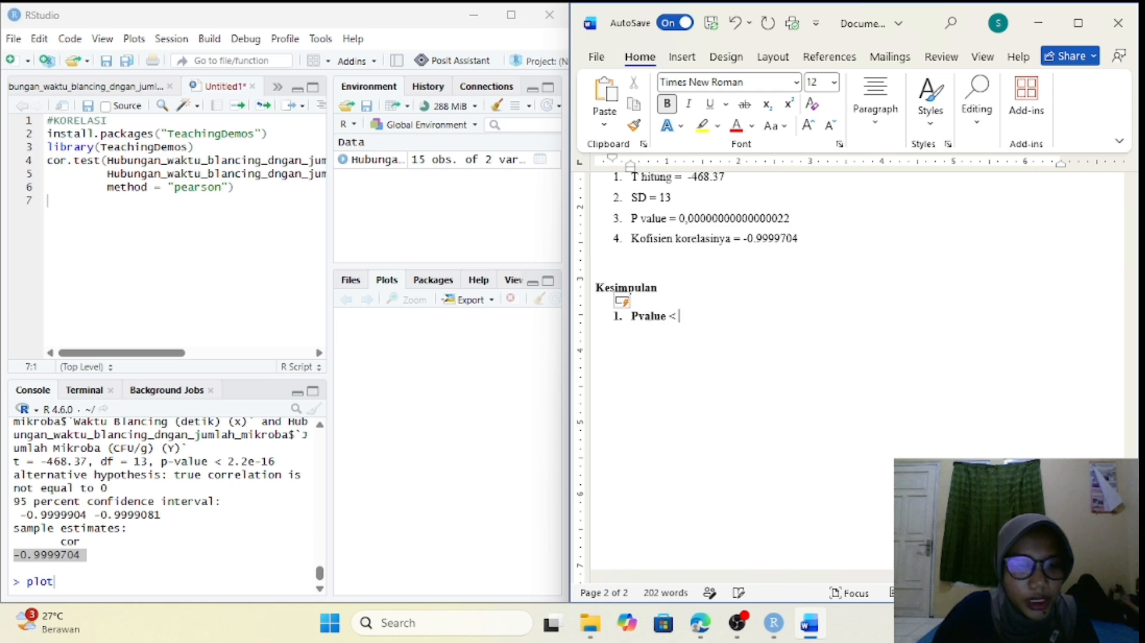
pyautogui.write('taraf nyata')
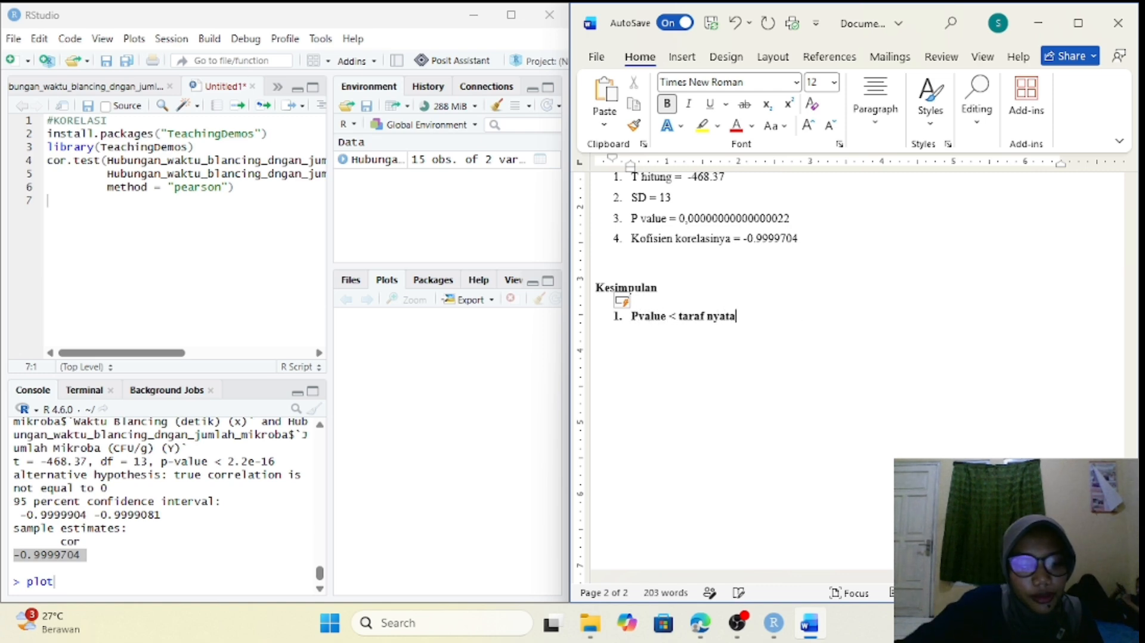